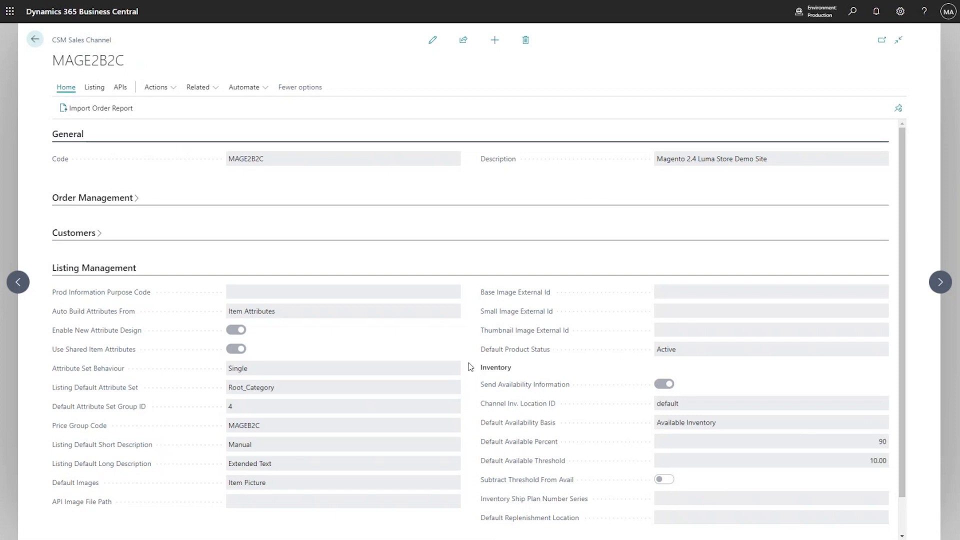
# Open the default inventory location set up for the MAGE2B2C sales channel and review its general settings and location lines
pyautogui.click(199, 88)
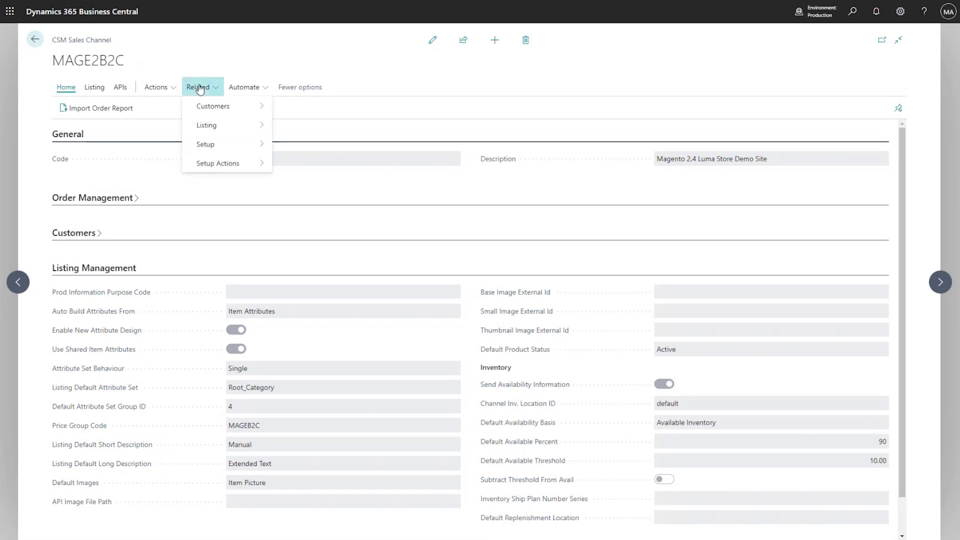
pyautogui.moveTo(213, 145)
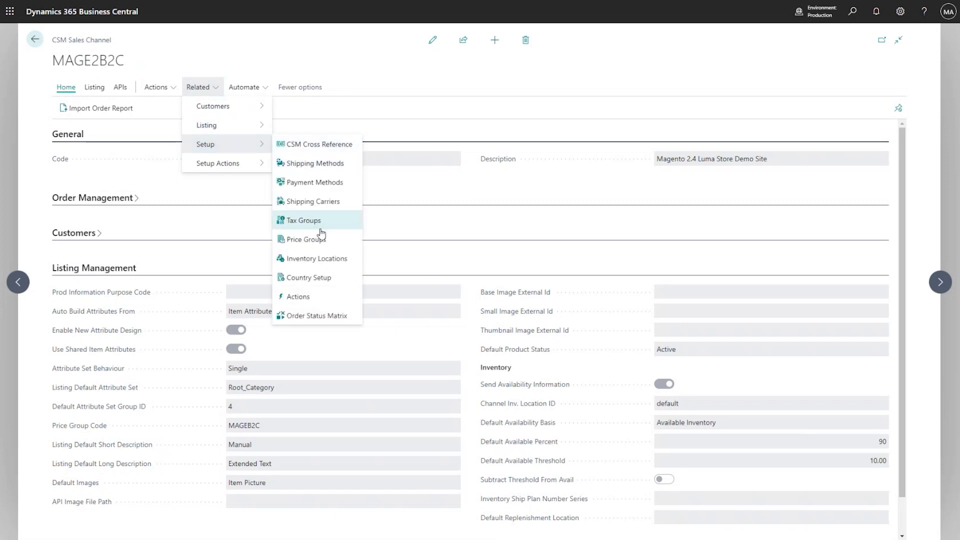
pyautogui.click(317, 258)
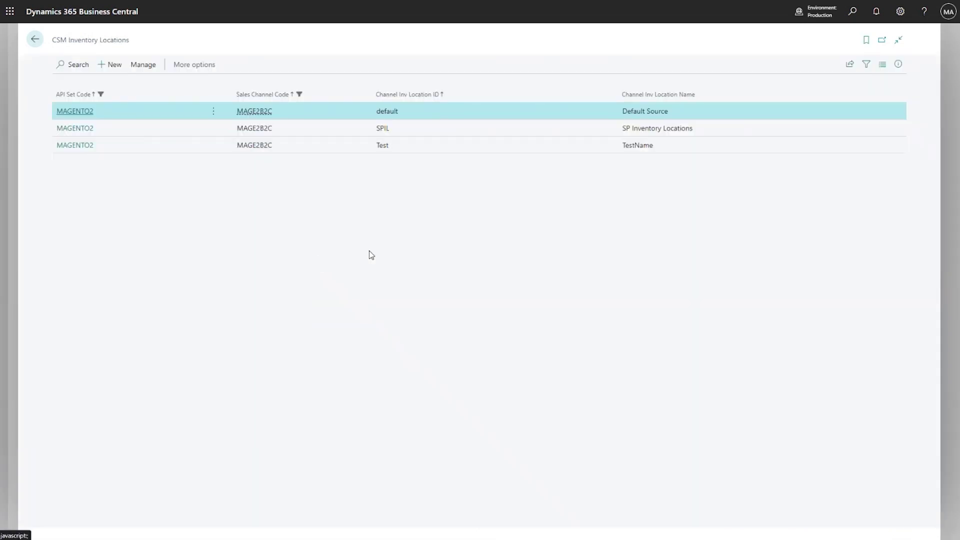
pyautogui.click(78, 110)
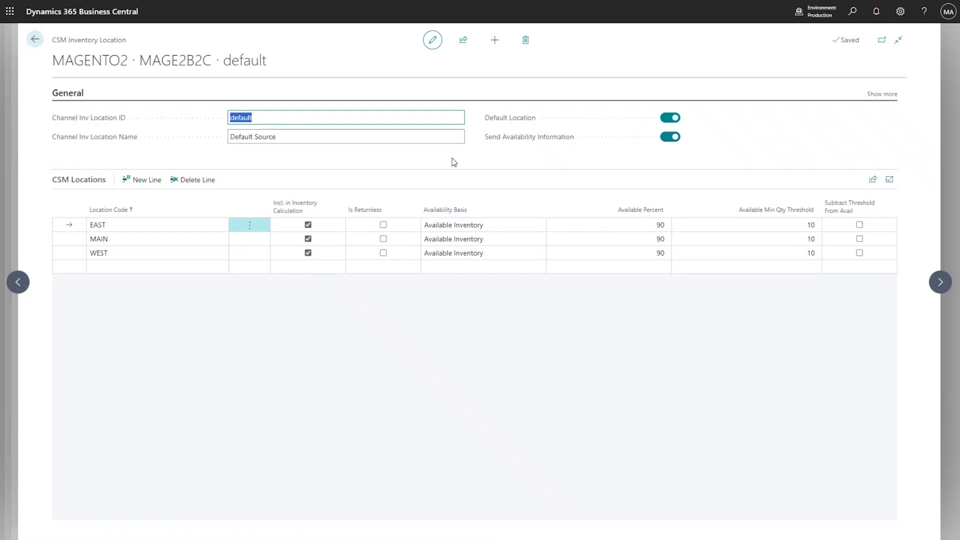
pyautogui.click(290, 117)
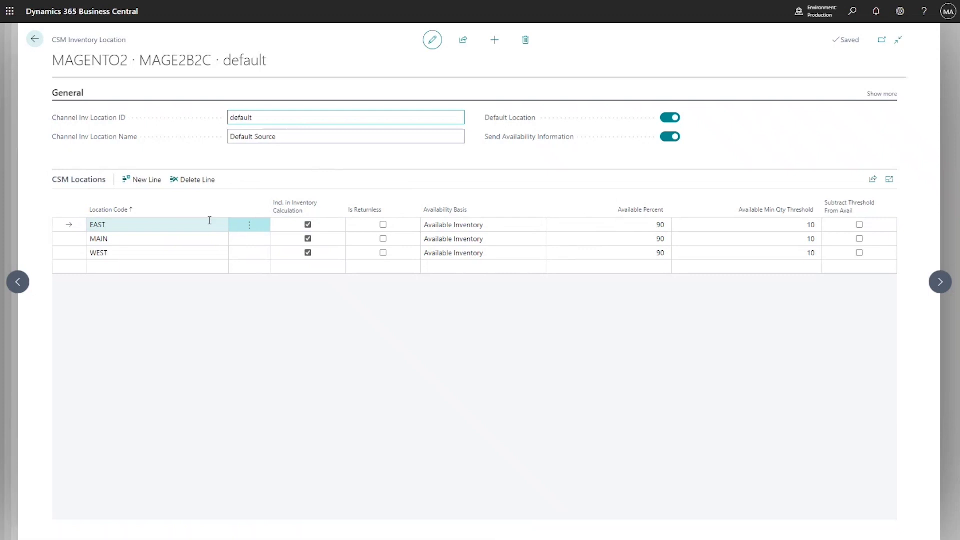
# Return to the MAGE2B2C sales channel and open the SE-400 listing from its channel listings
pyautogui.click(35, 39)
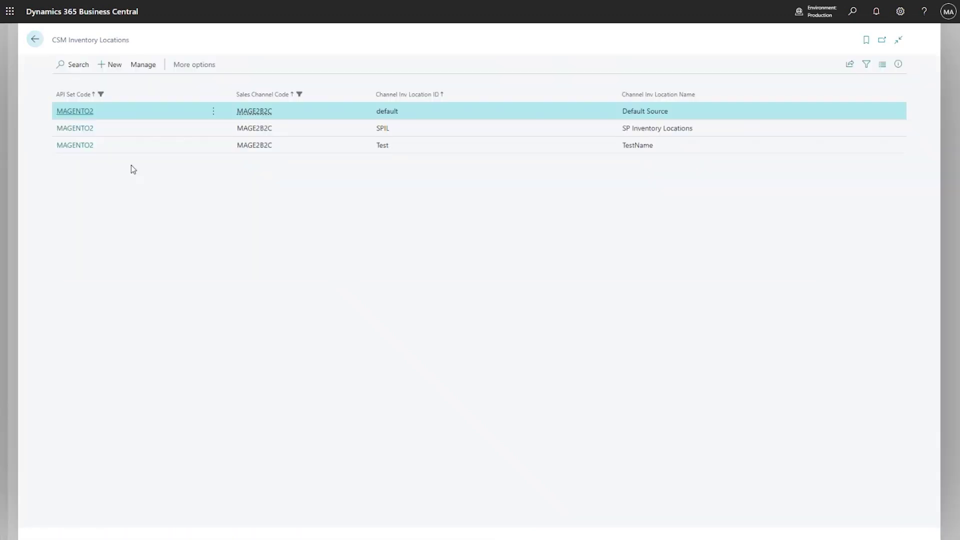
pyautogui.click(35, 39)
pyautogui.click(102, 86)
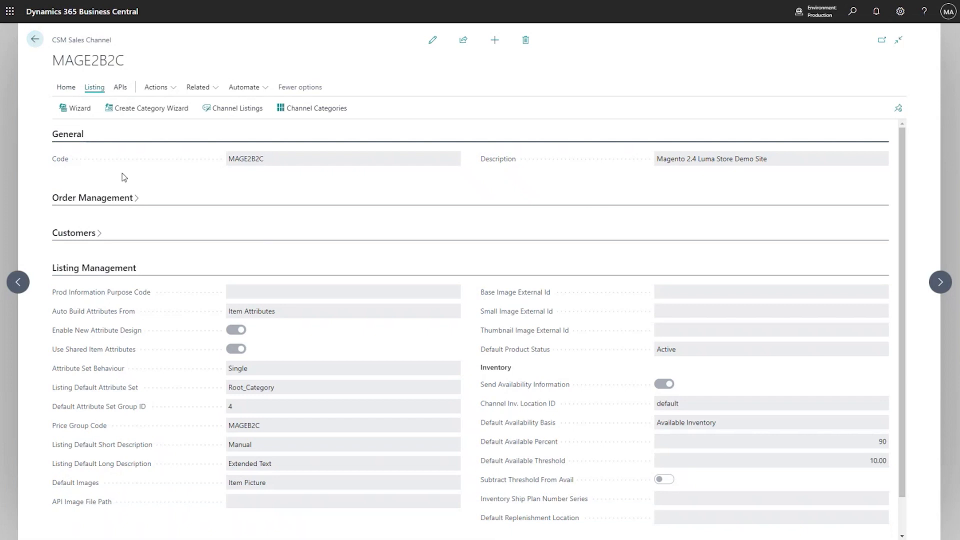
pyautogui.click(226, 111)
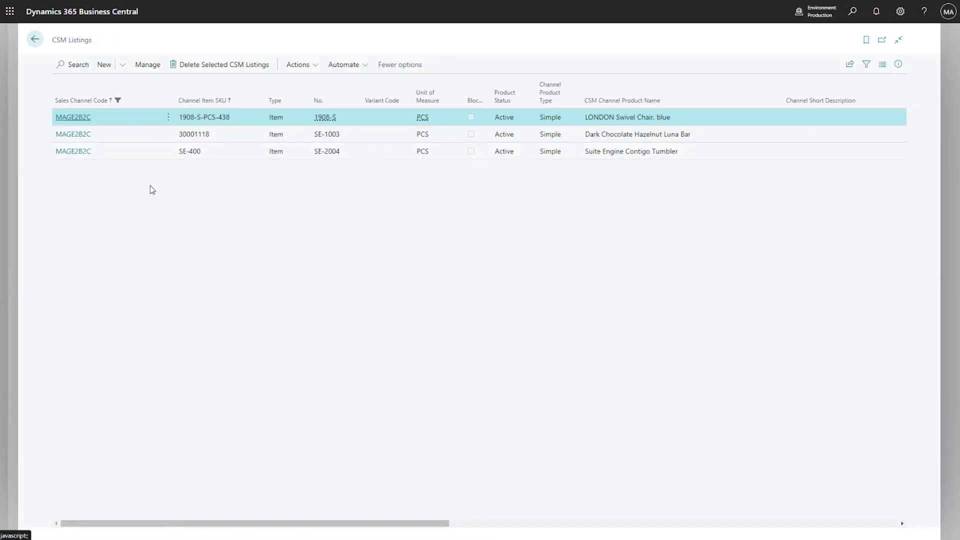
pyautogui.click(76, 152)
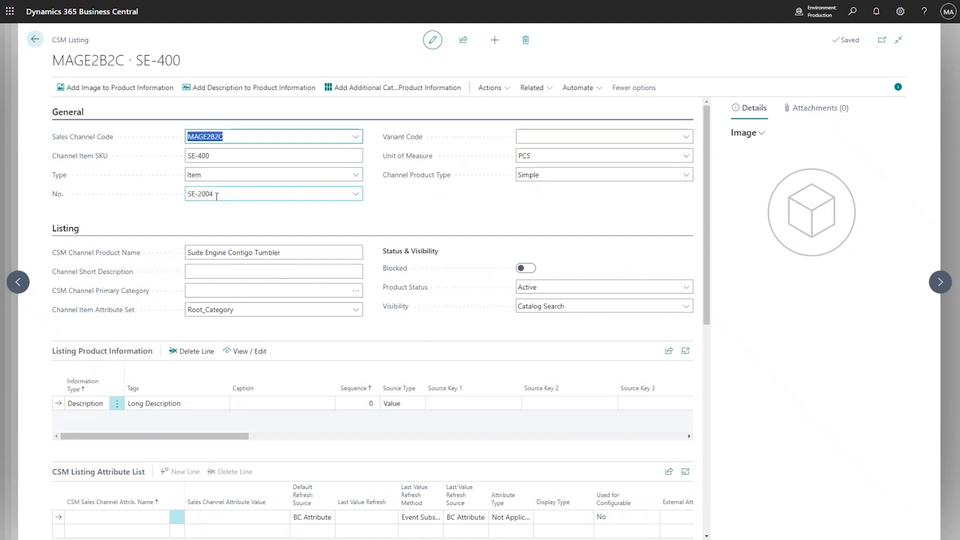
# Examine the SE-400 listing's linked item and its Availability settings, including the Availability Basis options, channel percent and minimum quantity threshold
pyautogui.click(355, 194)
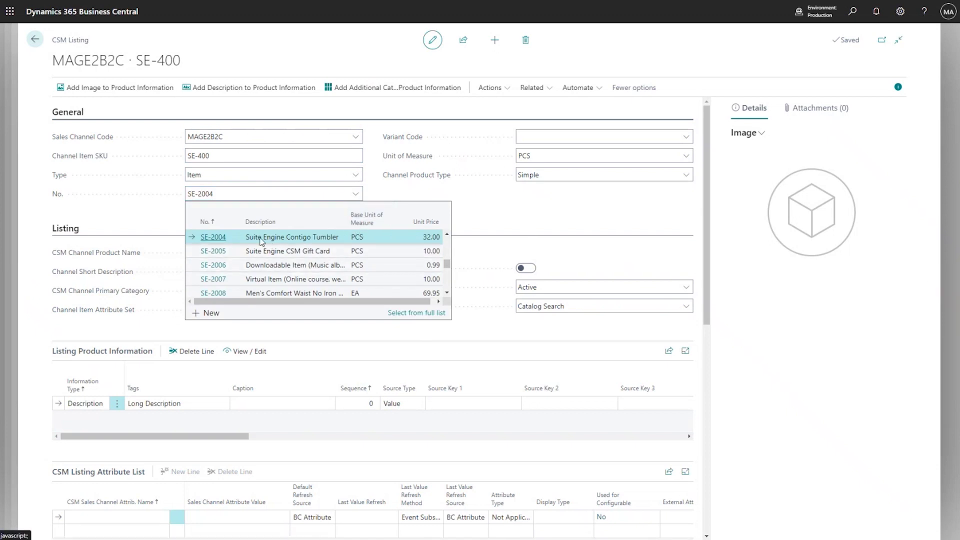
pyautogui.click(482, 216)
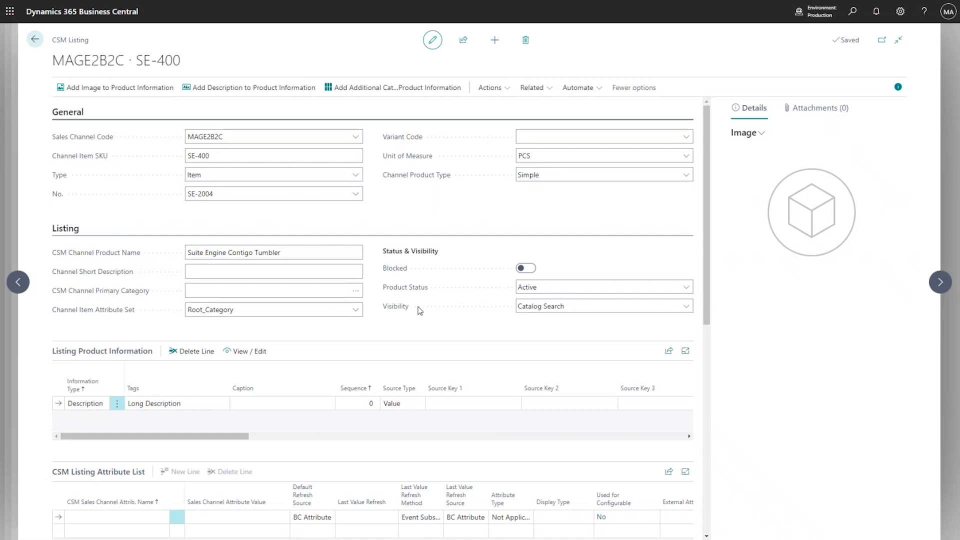
pyautogui.scroll(-3, 452, 315)
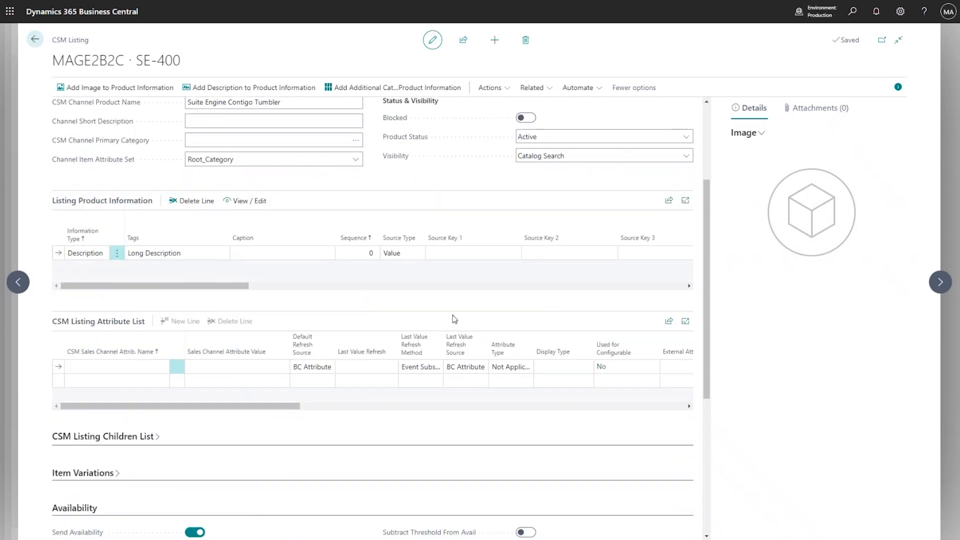
pyautogui.scroll(-3, 454, 307)
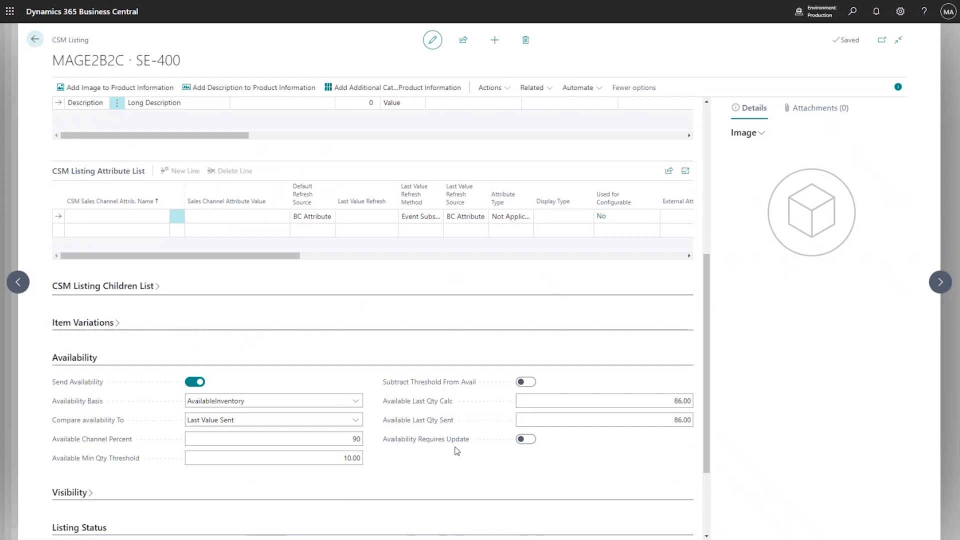
pyautogui.scroll(-1, 457, 450)
pyautogui.scroll(-2, 456, 420)
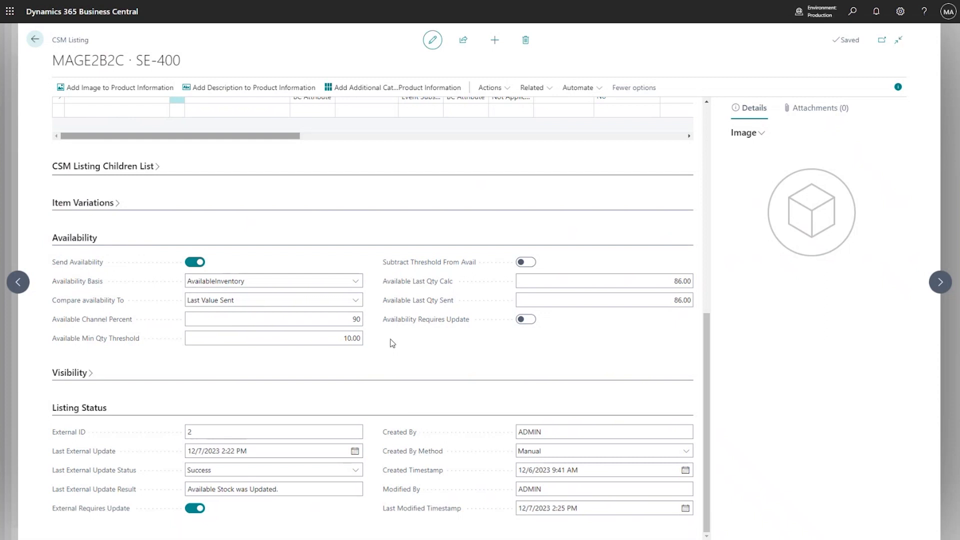
pyautogui.click(304, 341)
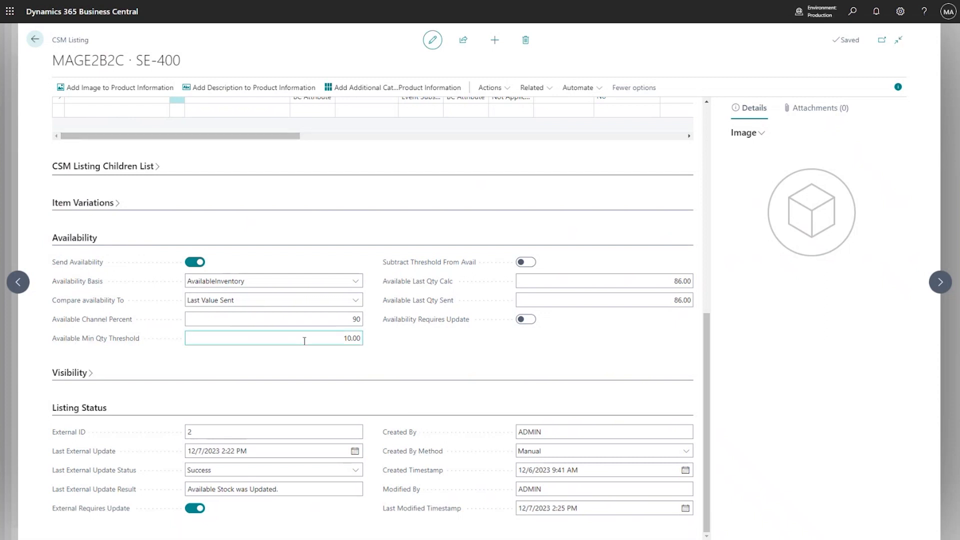
pyautogui.click(391, 357)
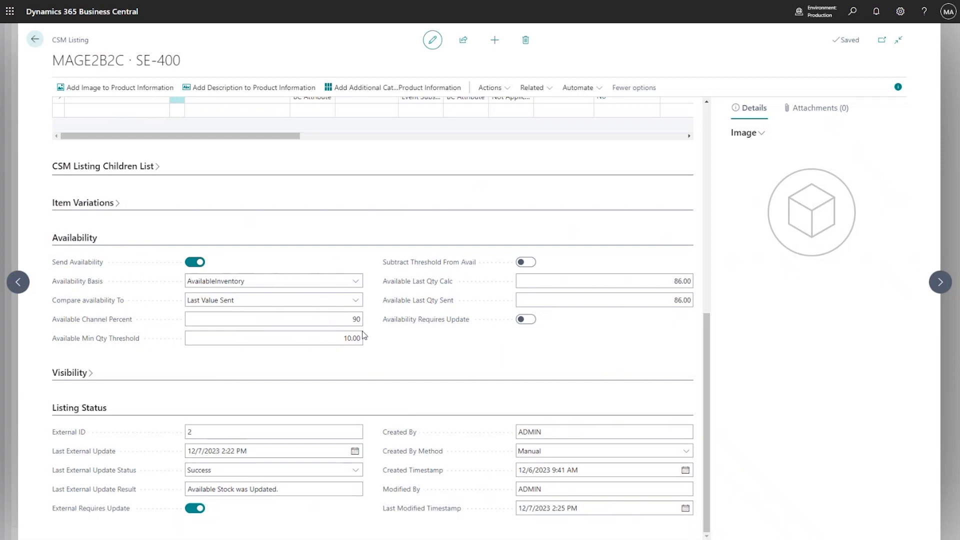
pyautogui.click(361, 281)
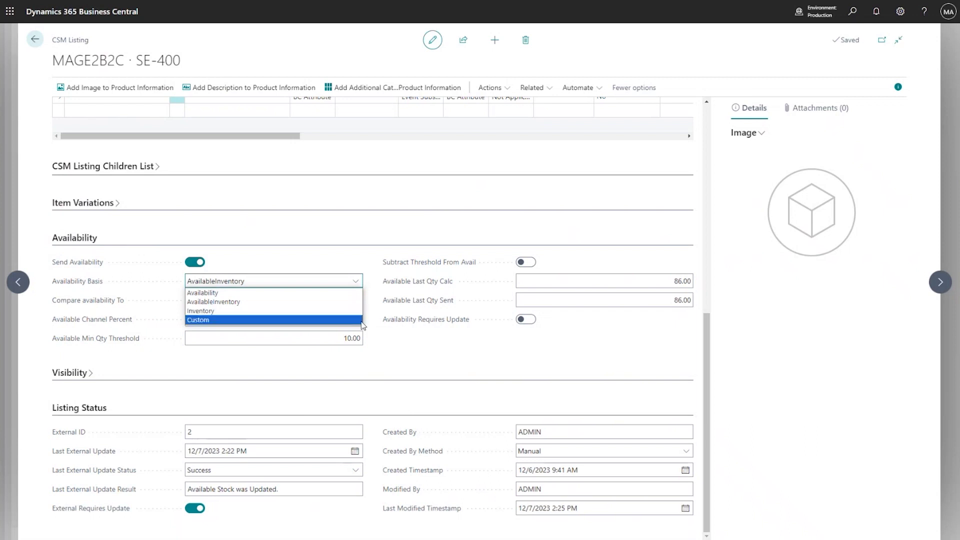
pyautogui.click(376, 280)
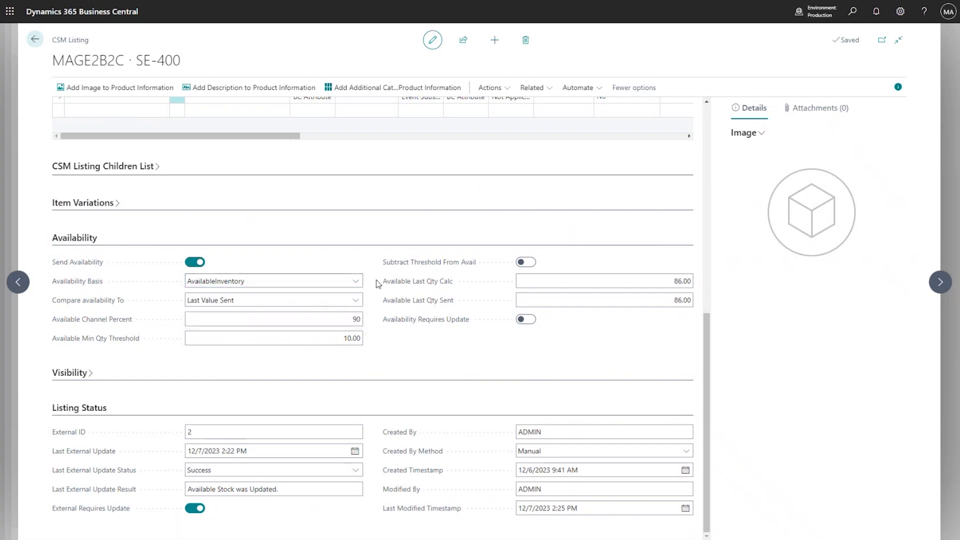
pyautogui.click(358, 343)
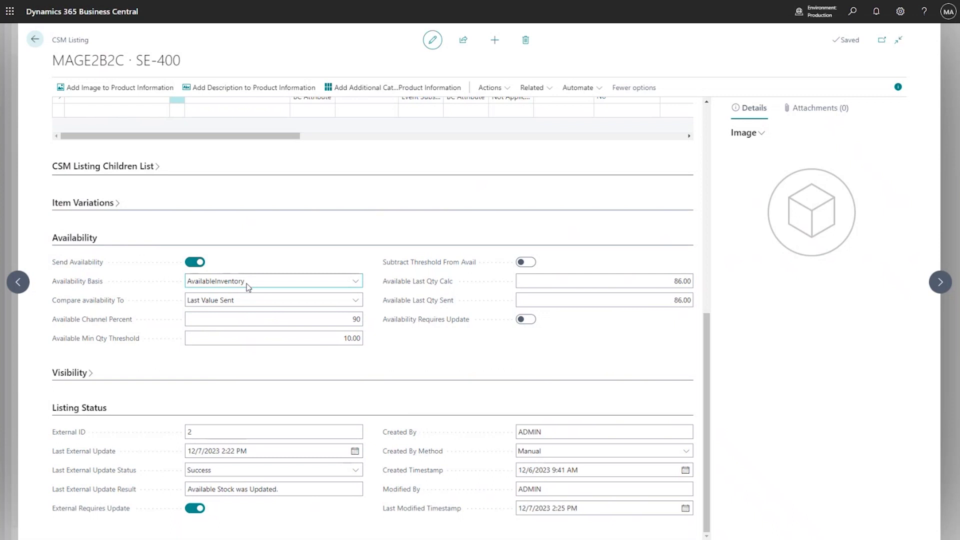
pyautogui.click(358, 320)
pyautogui.click(388, 341)
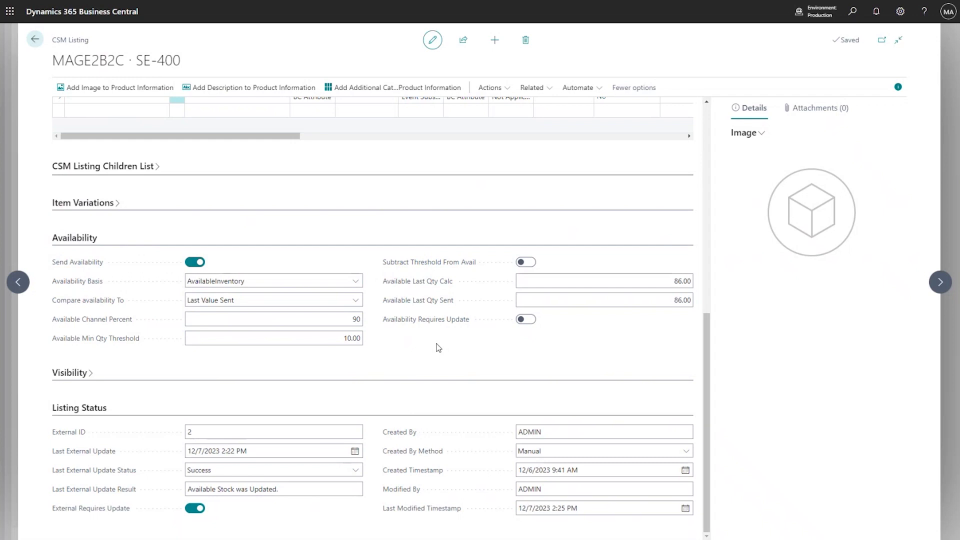
# Run Calculate Channel Availability for the SE-400 listing
pyautogui.click(508, 94)
pyautogui.moveTo(469, 145)
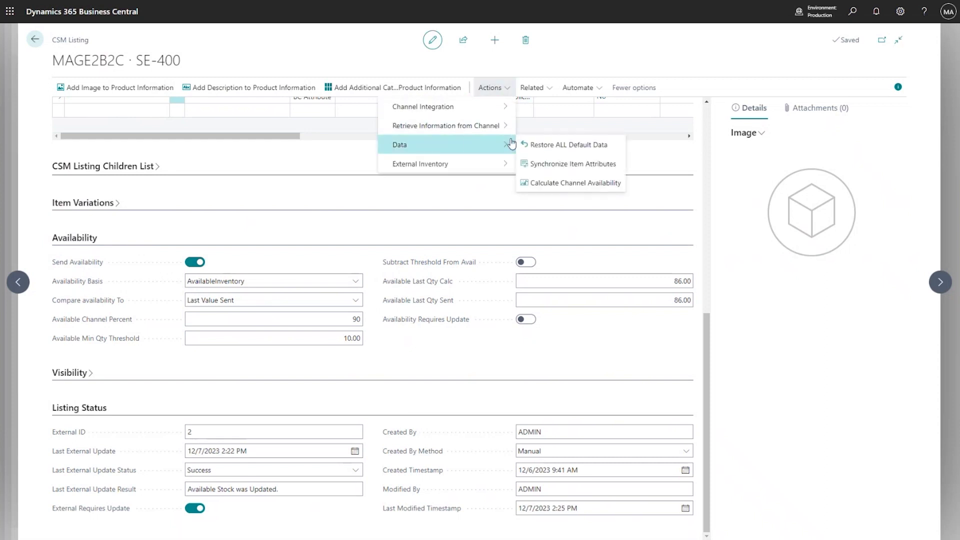
pyautogui.click(596, 185)
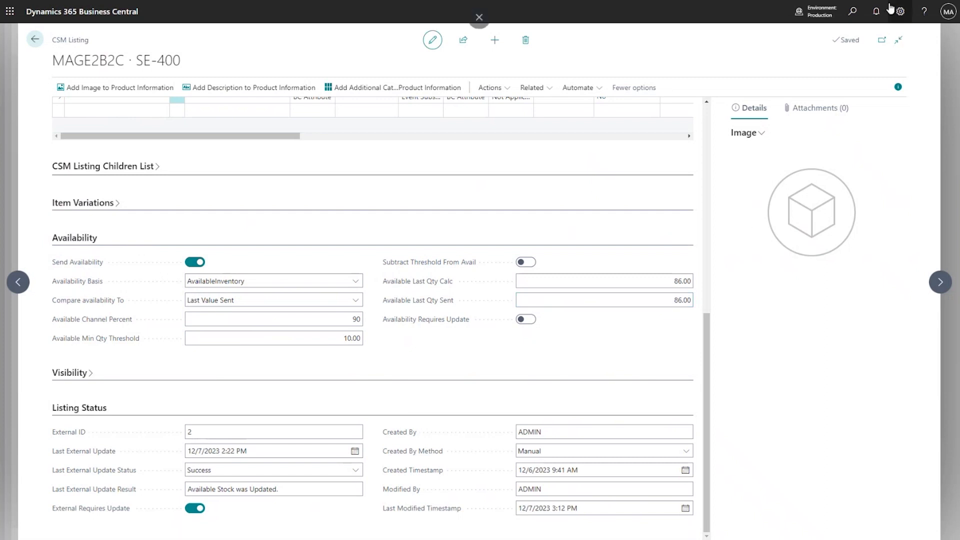
# Find the Items list with the search term "items" and open the item card of SE-2004, Suite Engine Contigo Tumbler
pyautogui.click(852, 12)
pyautogui.write('items')
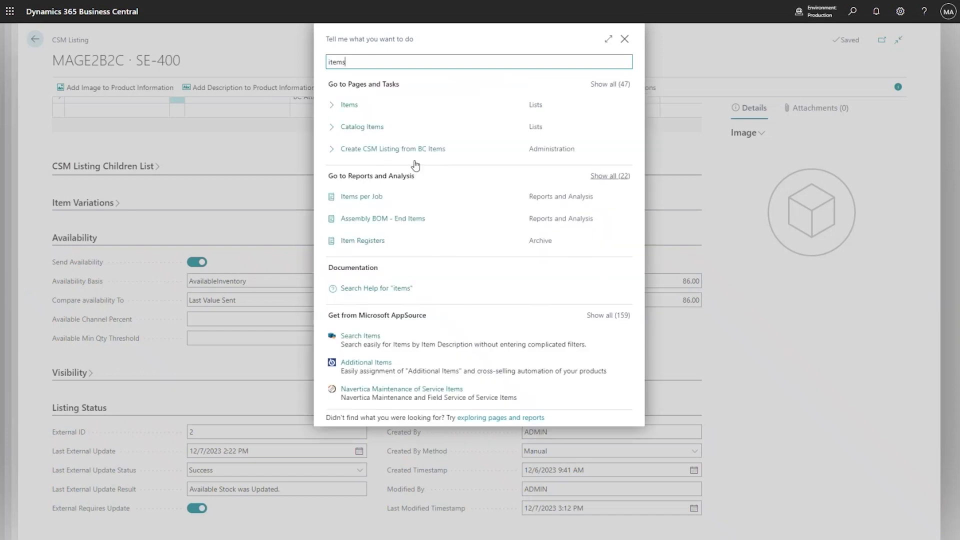
pyautogui.click(381, 113)
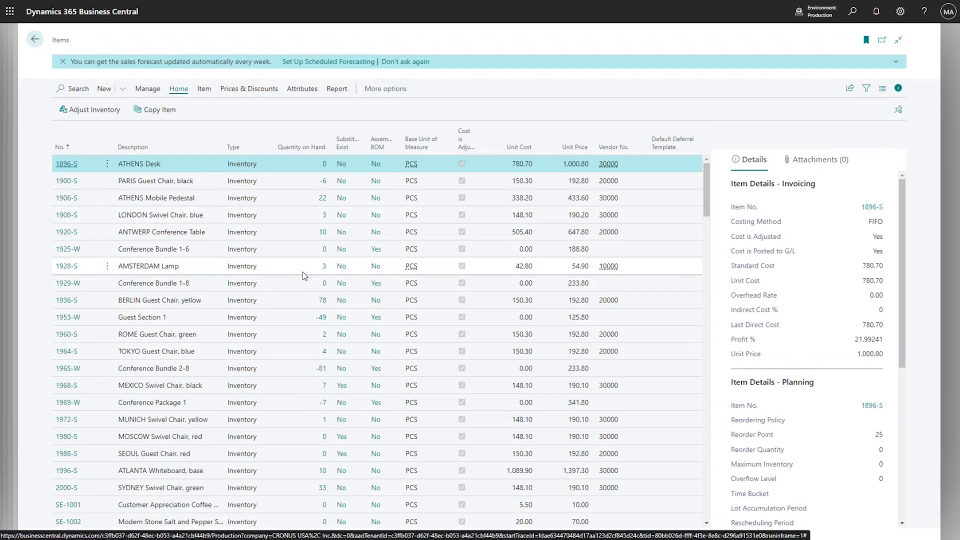
pyautogui.scroll(-4, 304, 325)
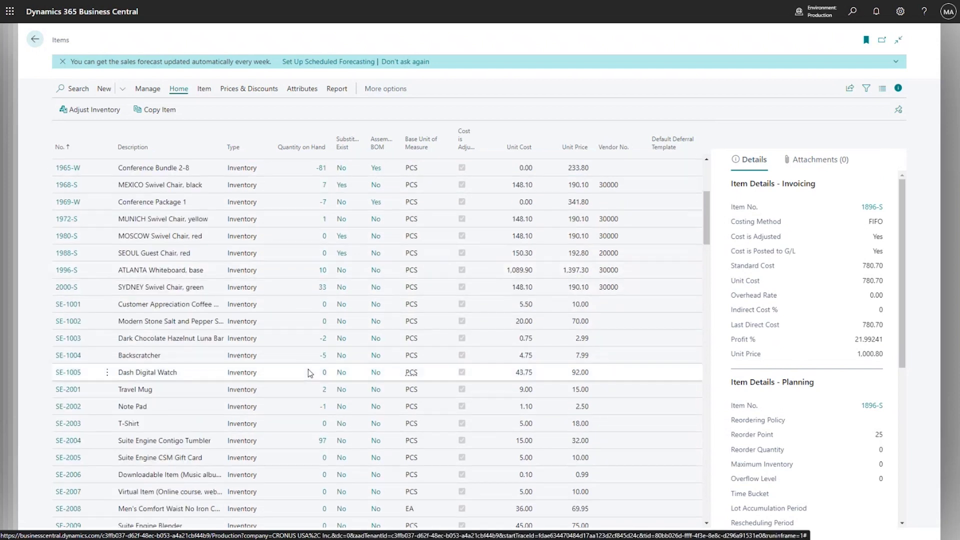
pyautogui.click(52, 440)
pyautogui.click(70, 441)
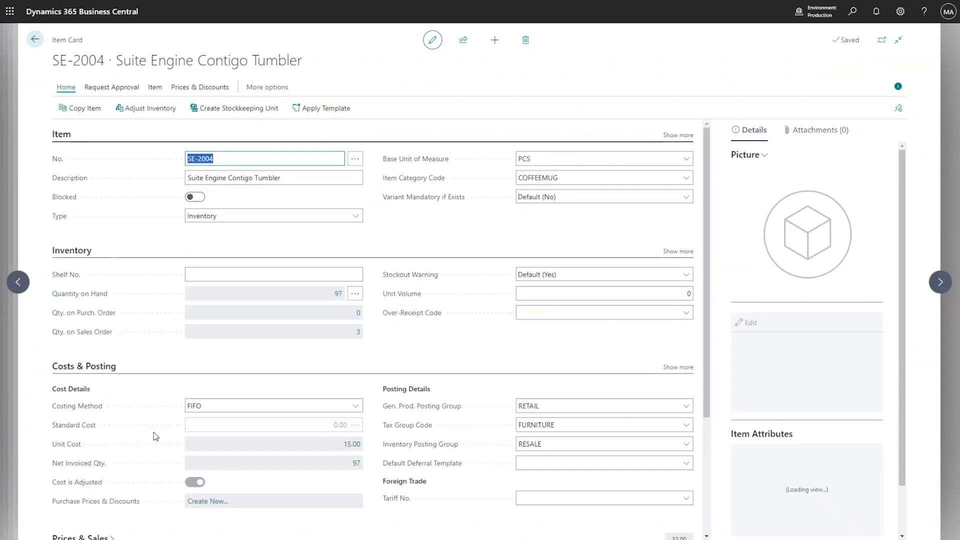
# Adjust the inventory of item SE-2004, setting the new inventory at the EAST location to 75
pyautogui.click(353, 294)
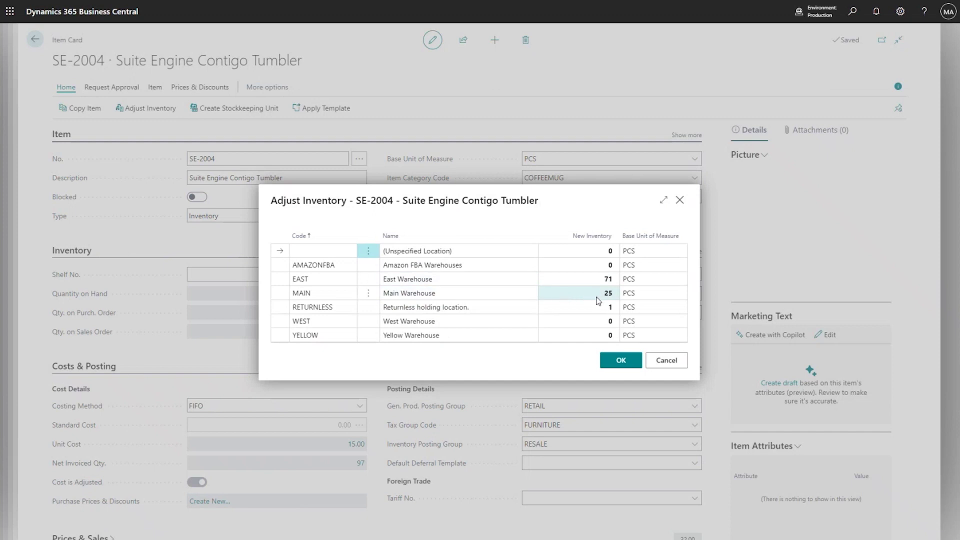
pyautogui.click(599, 280)
pyautogui.write('75')
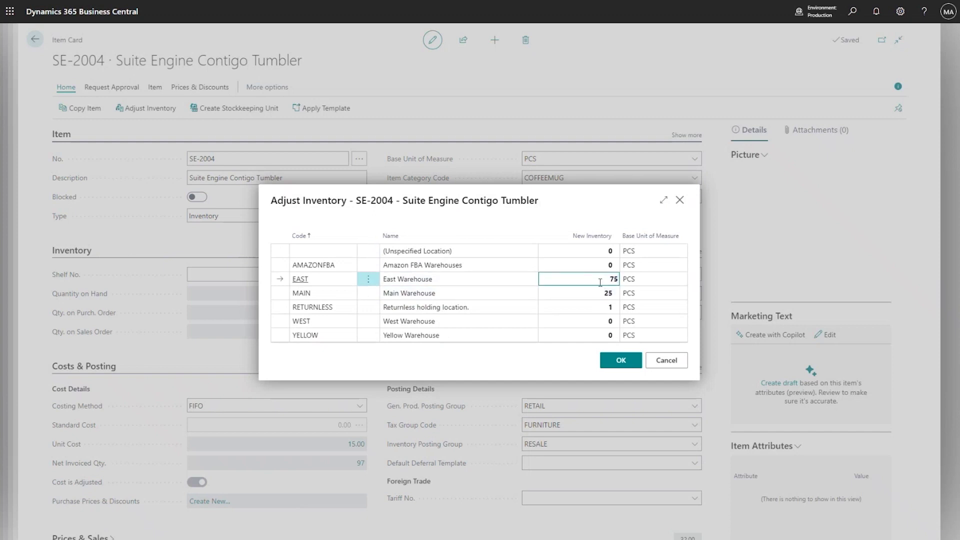
pyautogui.click(601, 293)
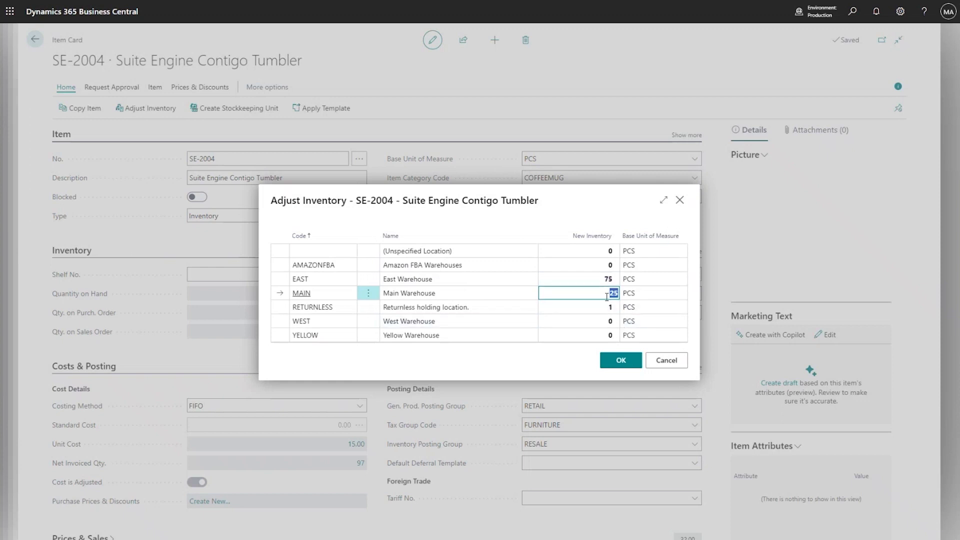
pyautogui.click(618, 361)
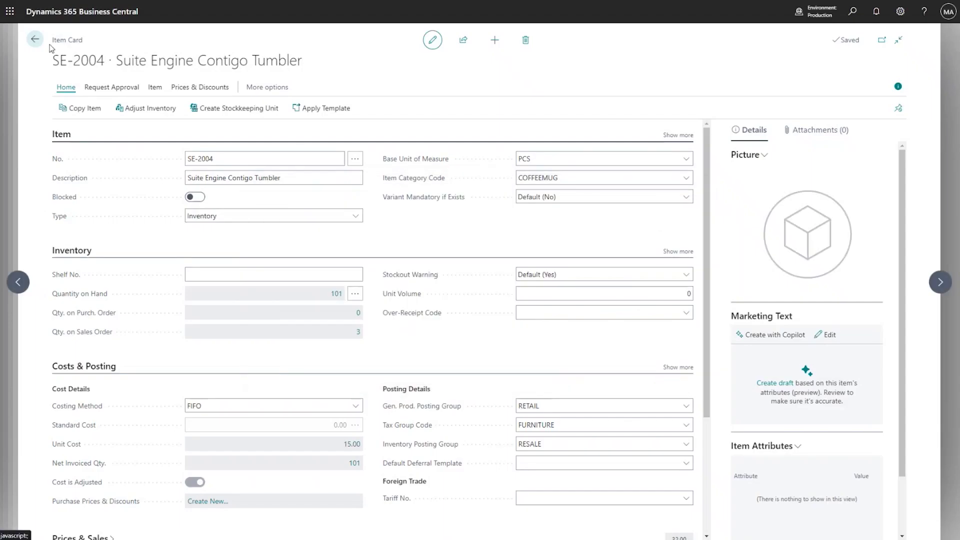
# Return to the SE-400 listing and recalculate its channel availability with the adjusted inventory
pyautogui.click(35, 39)
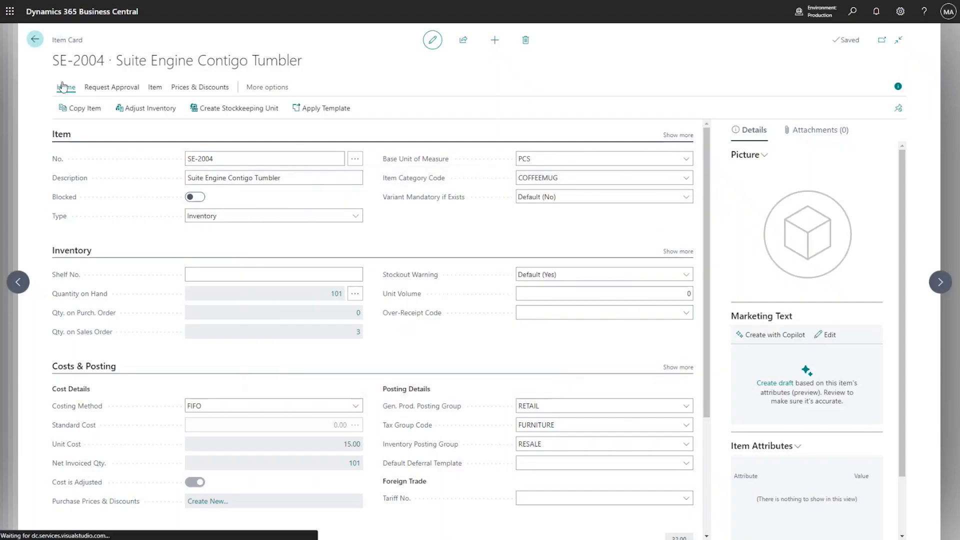
pyautogui.click(35, 39)
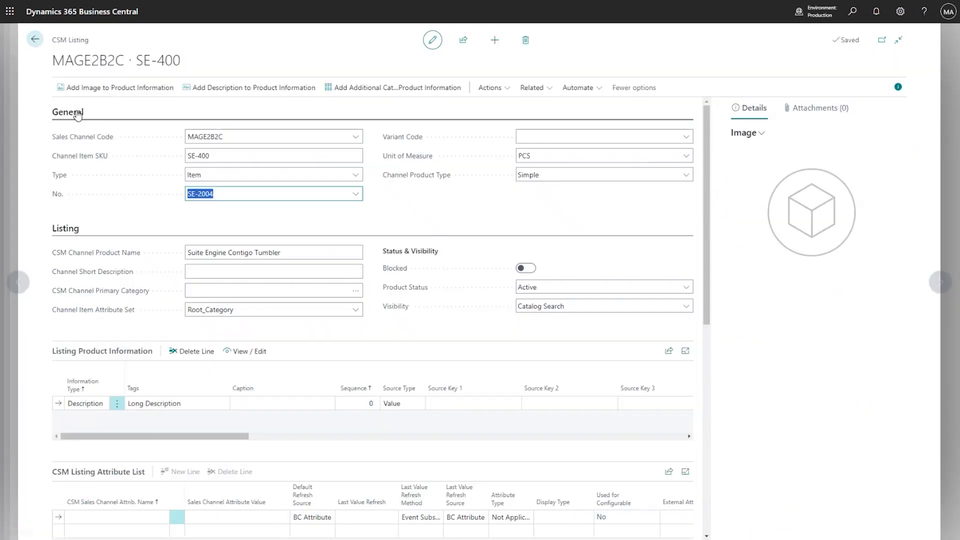
pyautogui.scroll(-1, 485, 291)
pyautogui.scroll(-6, 485, 290)
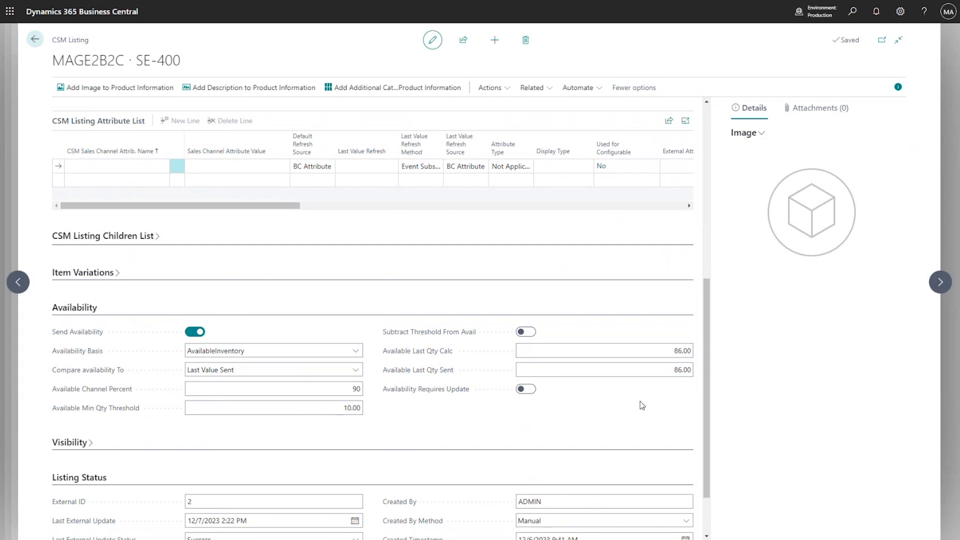
pyautogui.click(490, 87)
pyautogui.moveTo(477, 145)
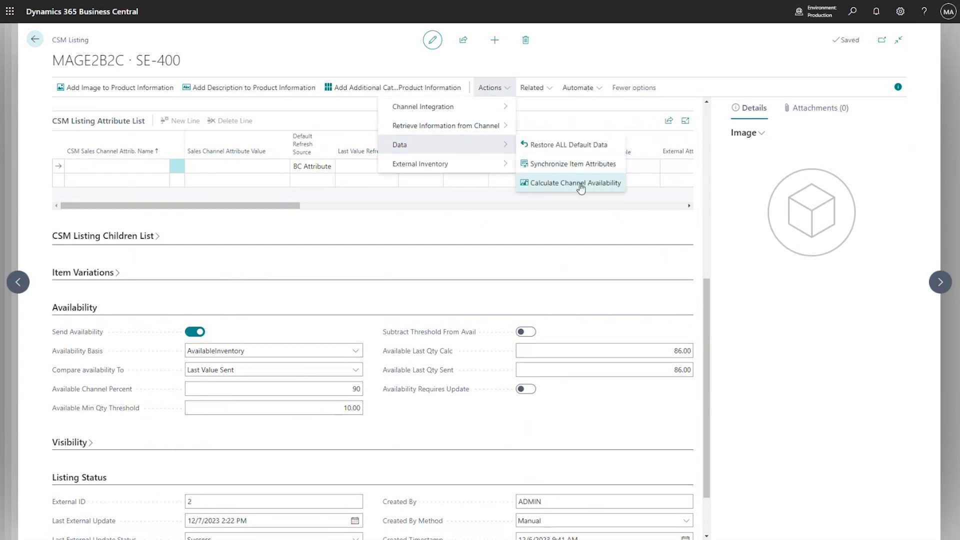
pyautogui.click(610, 188)
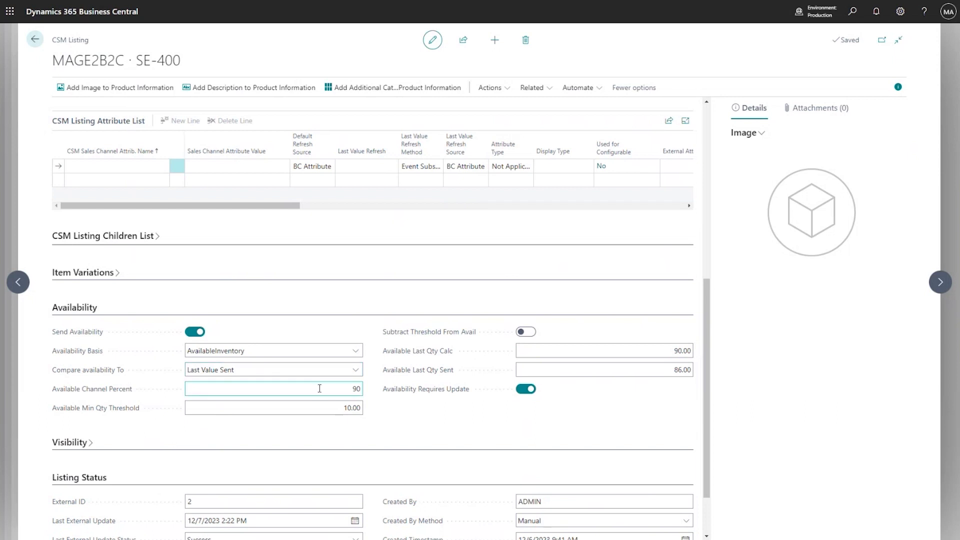
# Examine the SE-400 listing's Available Channel Percent, Compare Availability To setting, and last calculated and last sent quantities
pyautogui.click(356, 391)
pyautogui.click(646, 349)
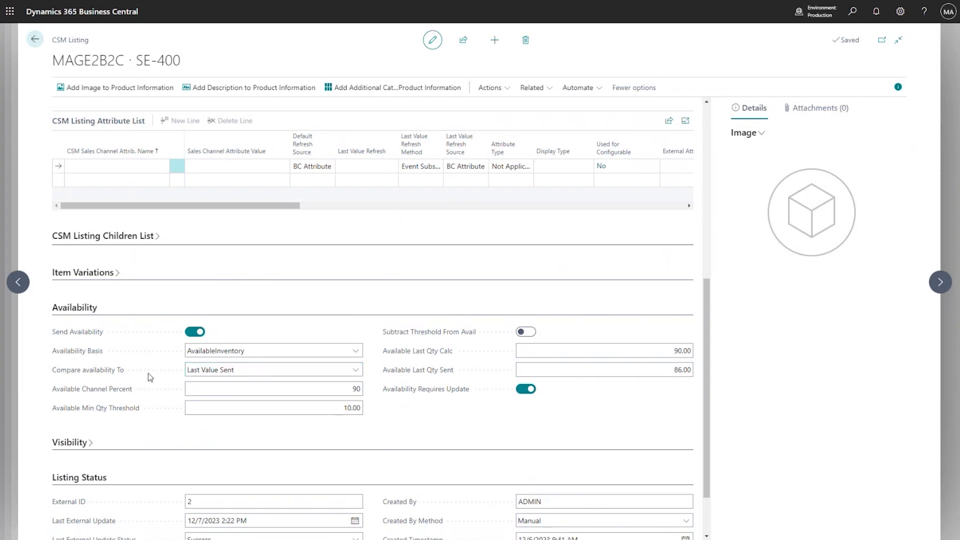
pyautogui.click(359, 372)
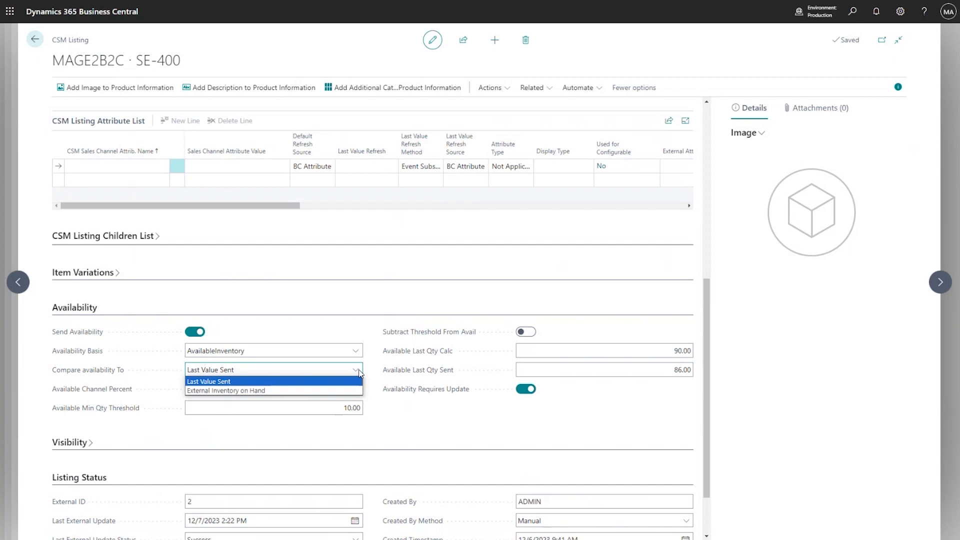
pyautogui.click(374, 373)
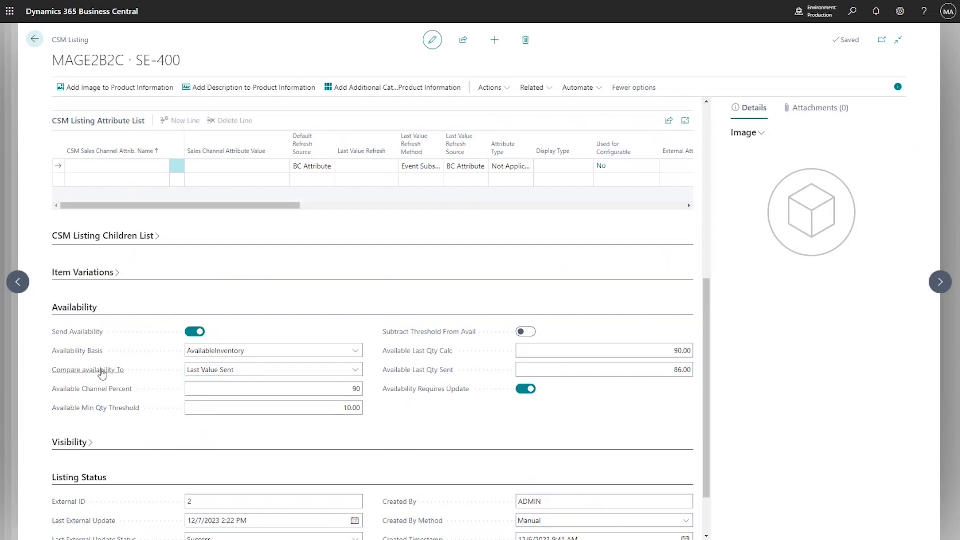
pyautogui.moveTo(96, 371)
pyautogui.click(679, 372)
pyautogui.click(681, 393)
pyautogui.click(593, 351)
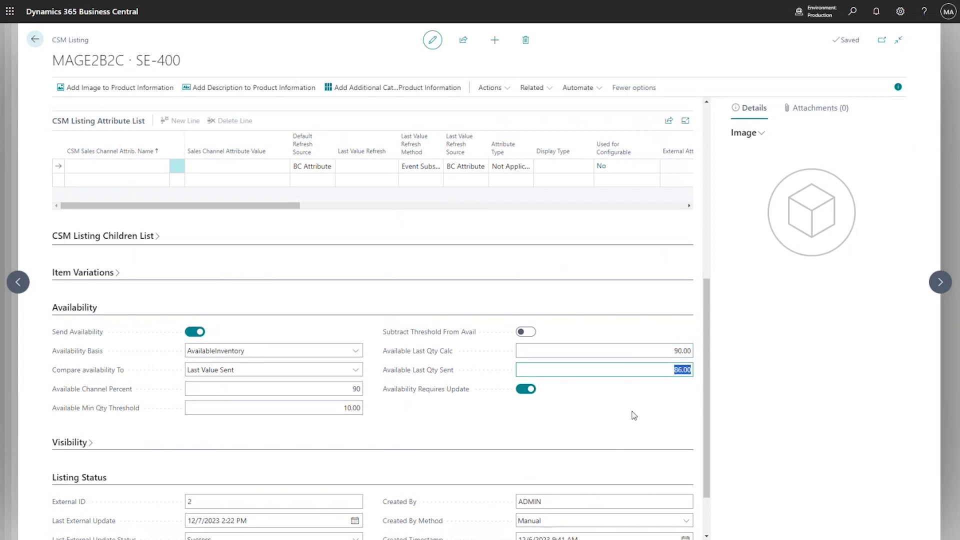
# Compare the Last Value Sent and External Inventory on Hand options and review the Availability Requires Update setting
pyautogui.click(355, 370)
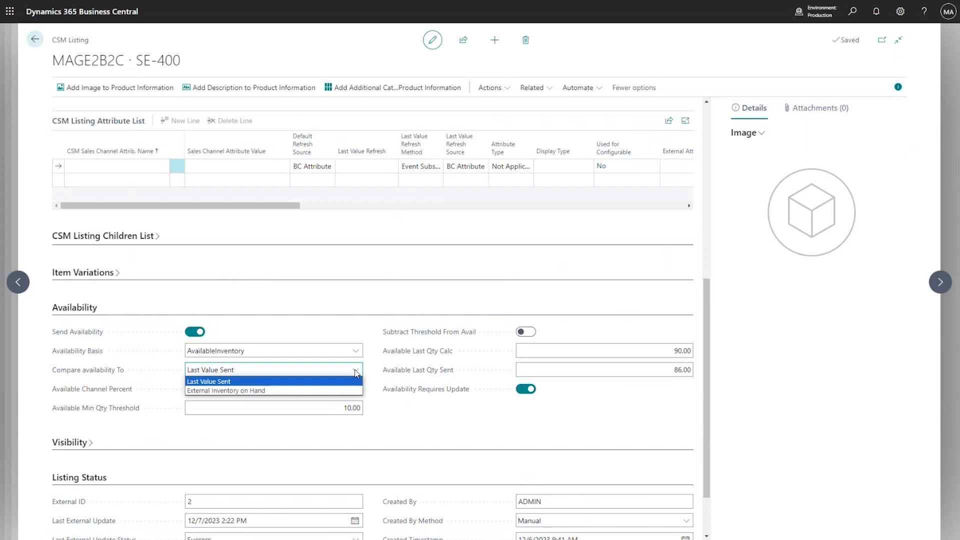
pyautogui.click(375, 375)
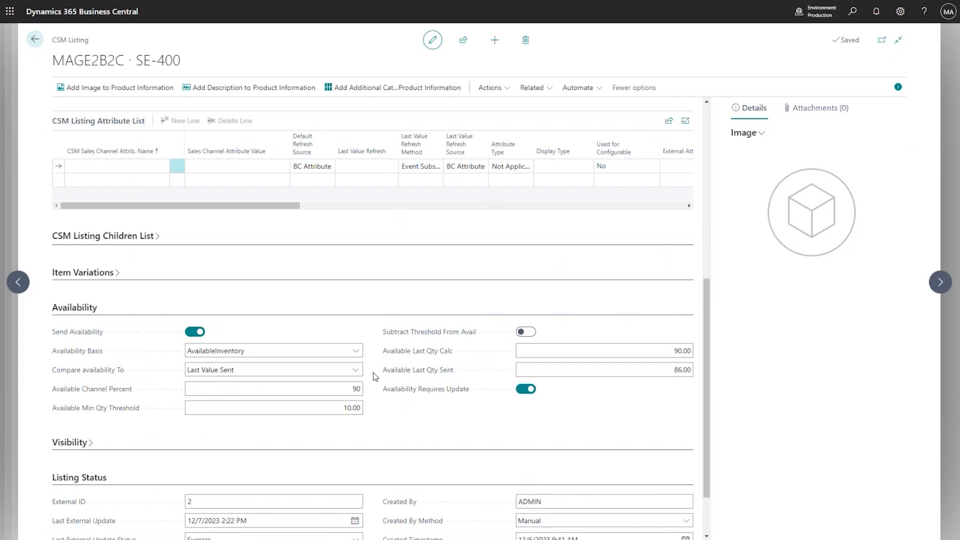
pyautogui.click(357, 372)
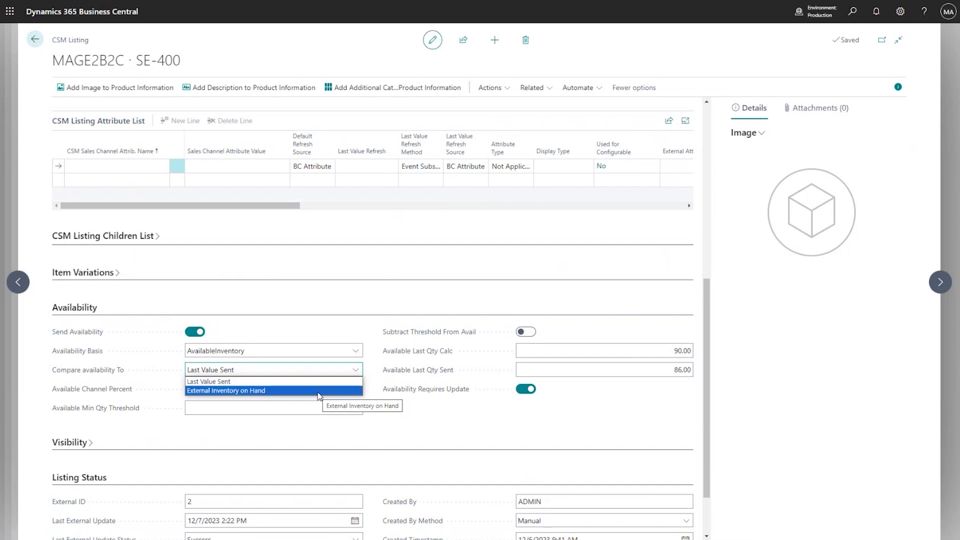
pyautogui.click(338, 369)
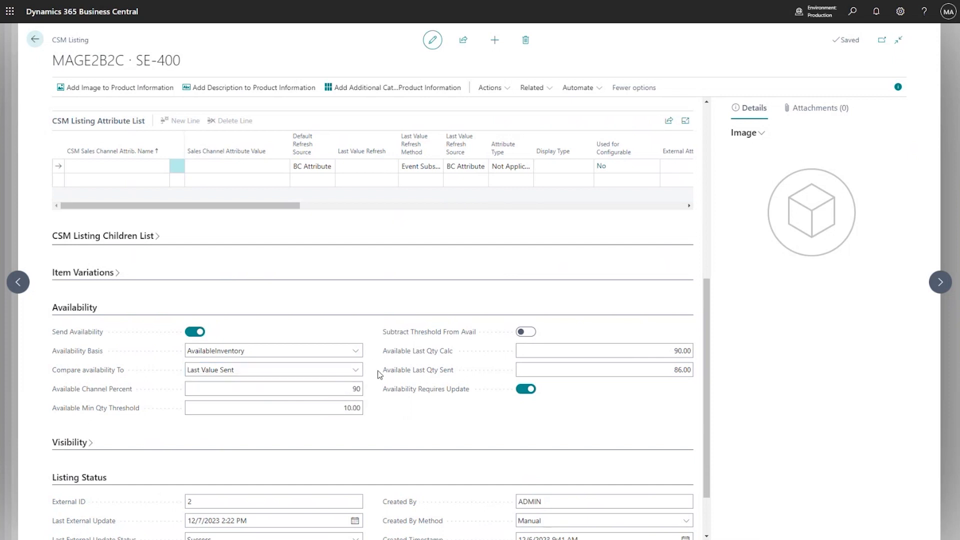
pyautogui.click(672, 373)
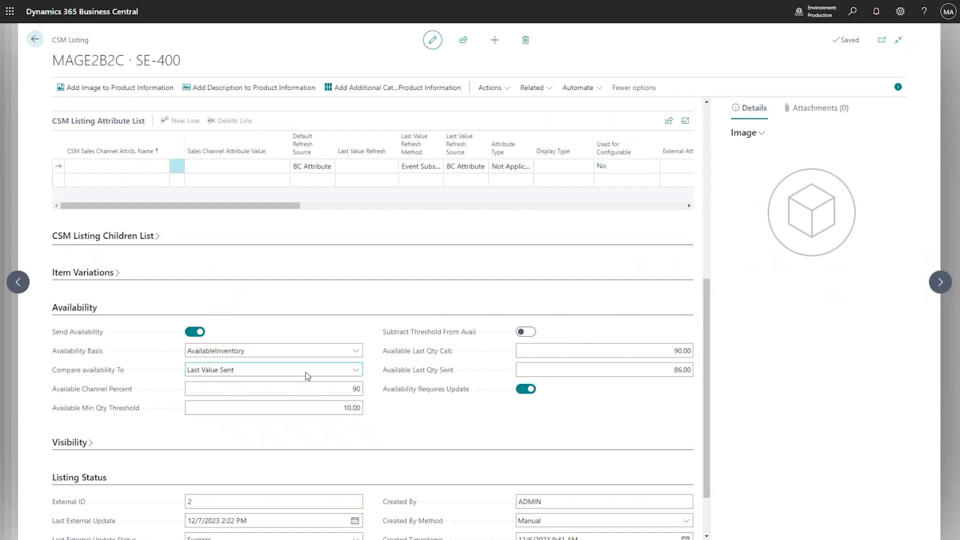
pyautogui.click(355, 370)
pyautogui.click(367, 370)
pyautogui.click(523, 389)
pyautogui.click(523, 389)
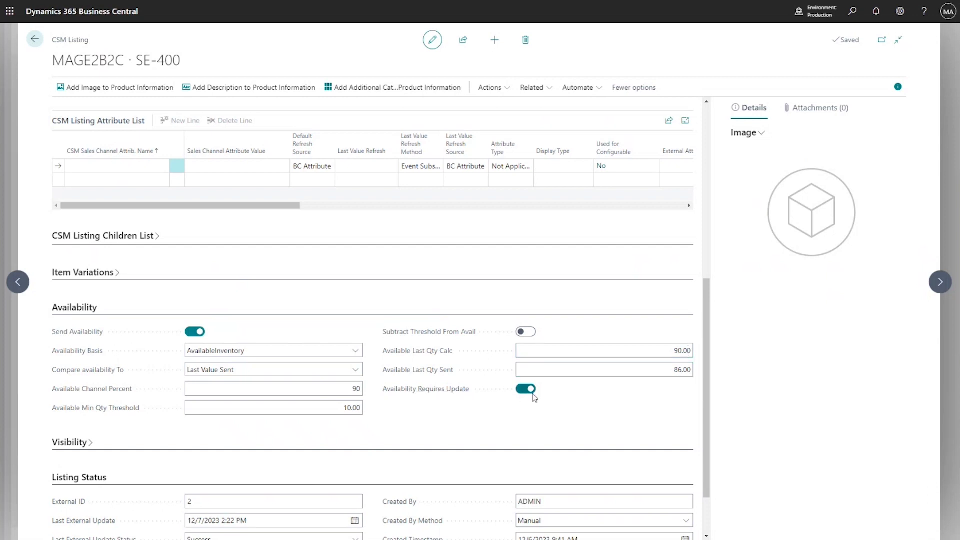
# Send the SE-400 listing's availability to the channel, refresh the product in the Magento Products grid, and return to Business Central
pyautogui.click(495, 88)
pyautogui.moveTo(502, 106)
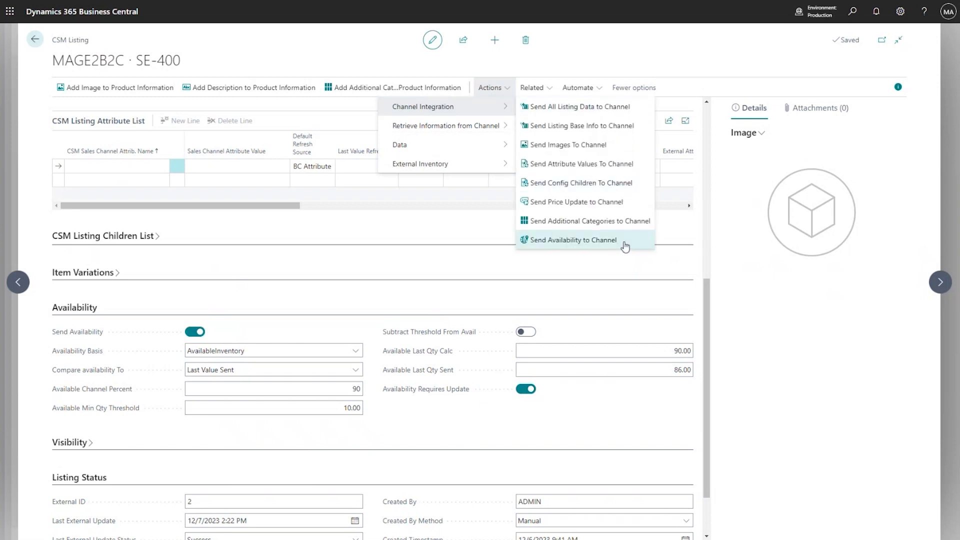
pyautogui.click(592, 242)
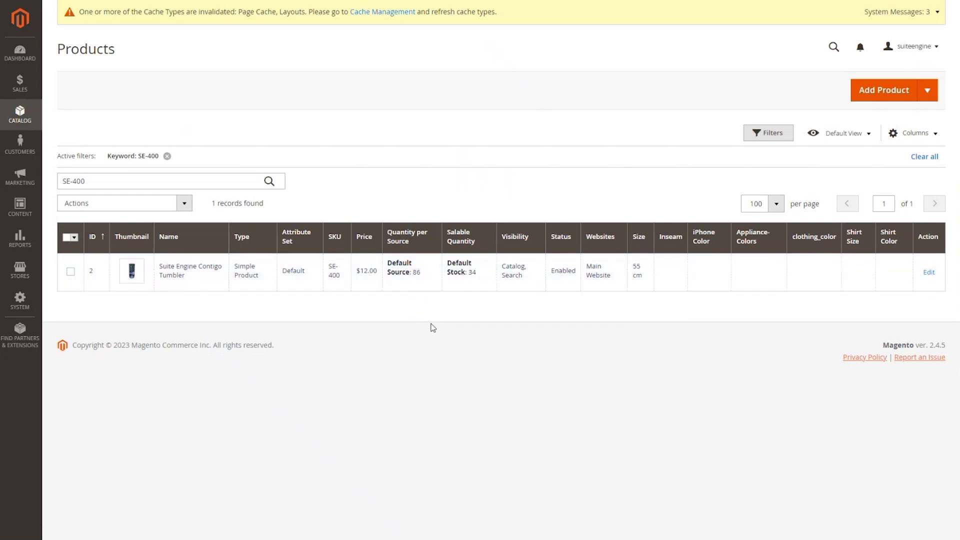
pyautogui.press('F5')
pyautogui.hotkey('alt', 'Tab')
pyautogui.moveTo(440, 359)
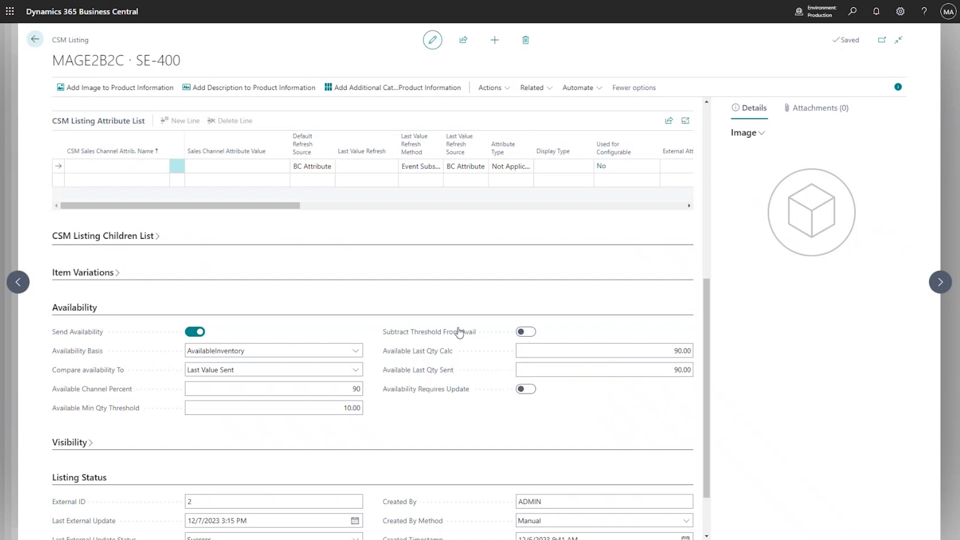
pyautogui.click(505, 91)
pyautogui.moveTo(465, 144)
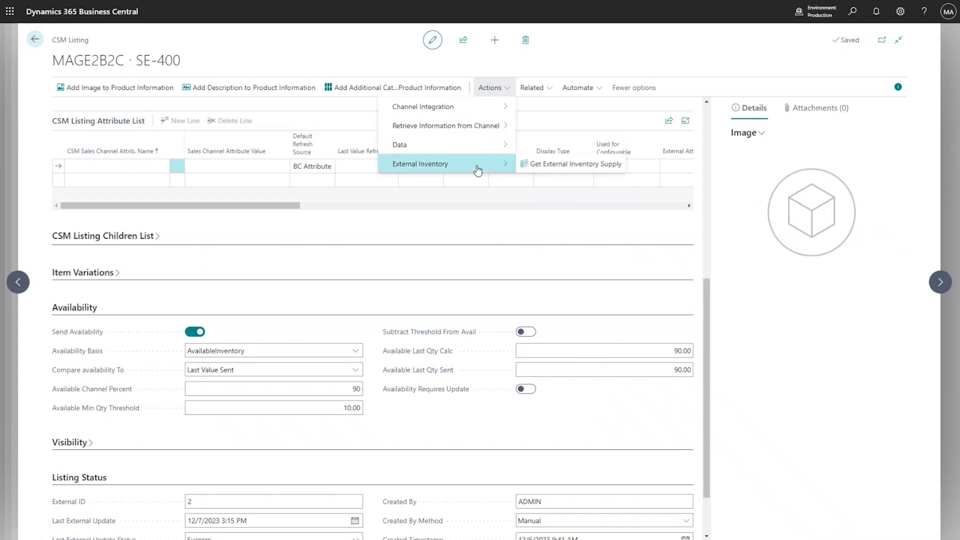
pyautogui.moveTo(465, 113)
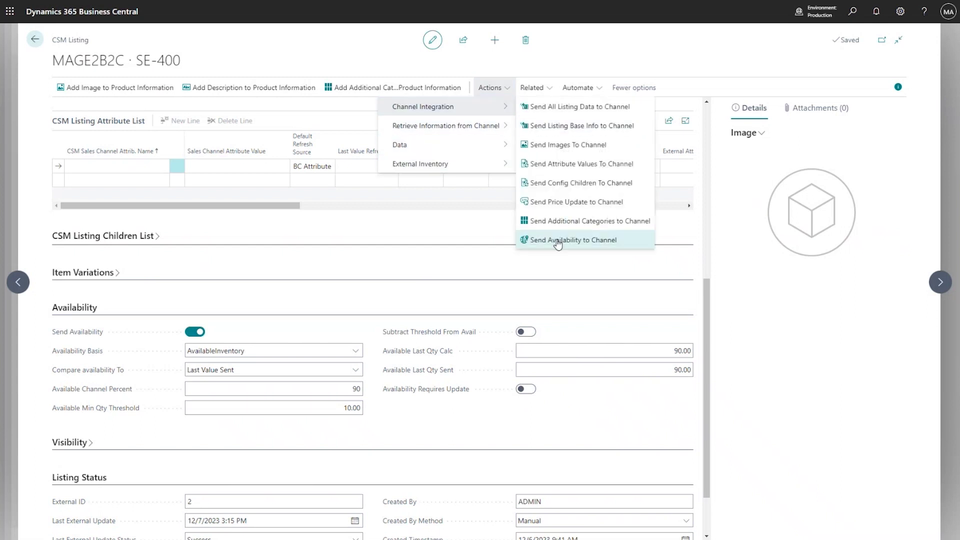
pyautogui.click(577, 430)
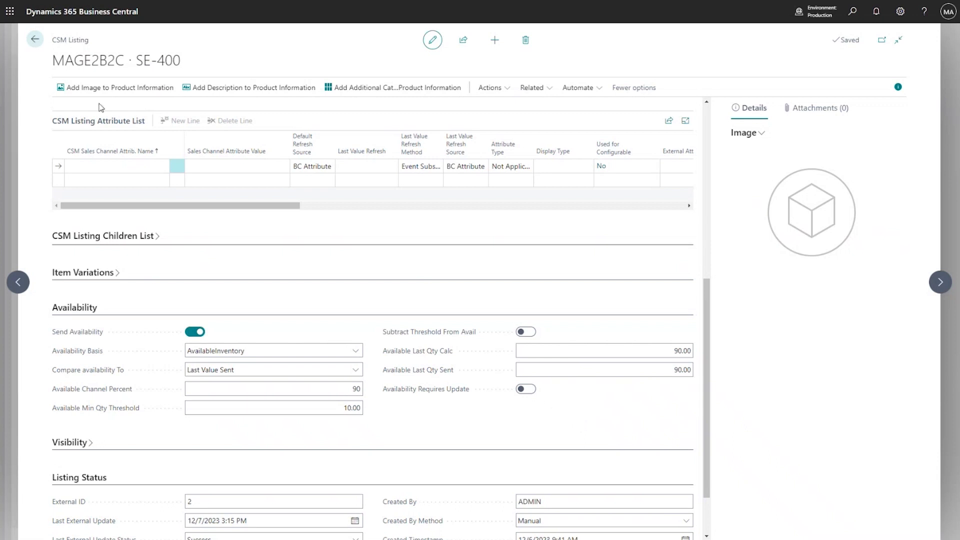
# Return to the CSM Listings, select all MAGE2B2C listings to examine the bulk data and channel integration actions, and clear the selection
pyautogui.click(35, 39)
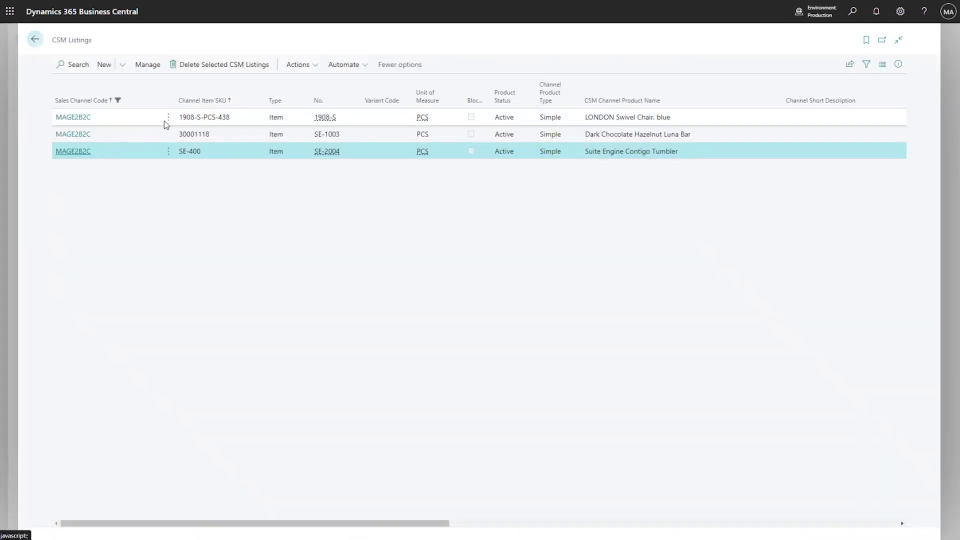
pyautogui.click(168, 118)
pyautogui.click(165, 193)
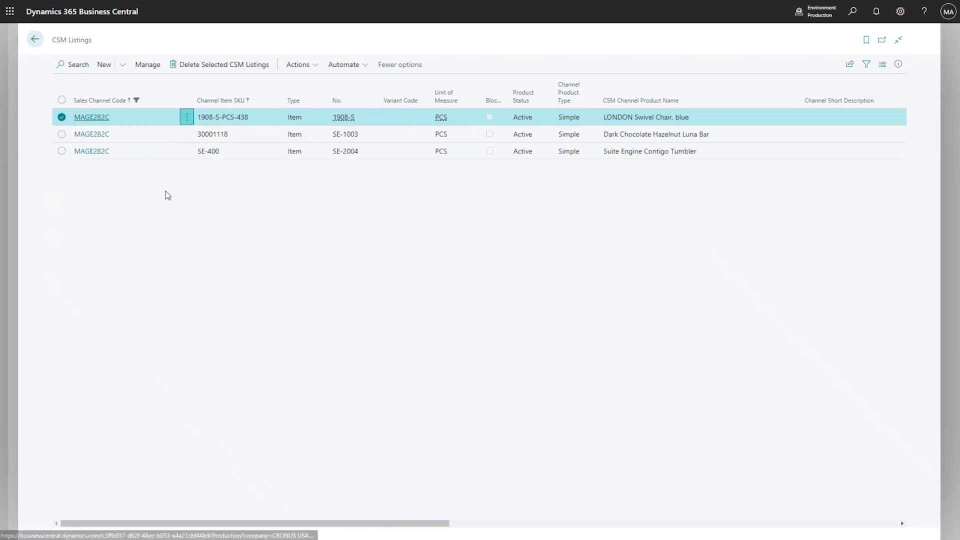
pyautogui.click(61, 99)
pyautogui.click(299, 65)
pyautogui.moveTo(320, 110)
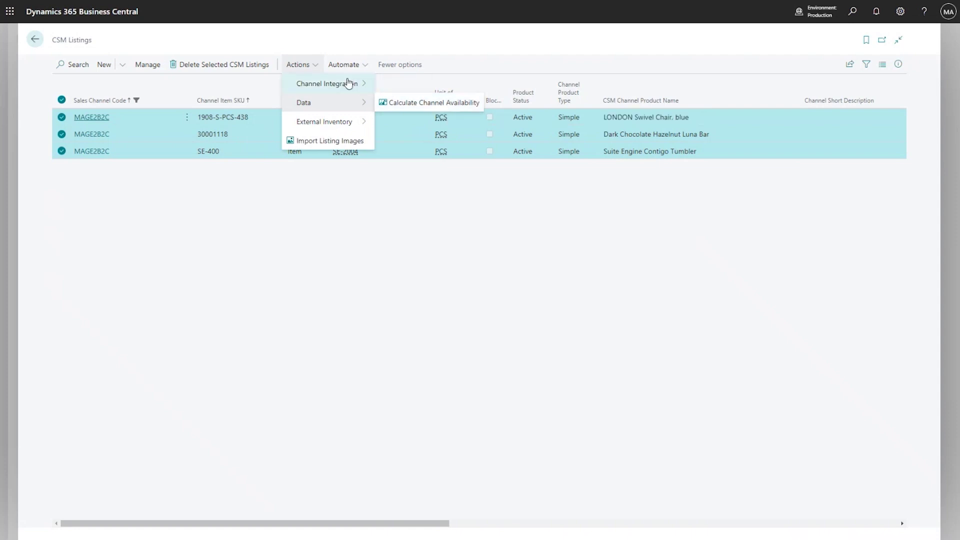
pyautogui.moveTo(350, 83)
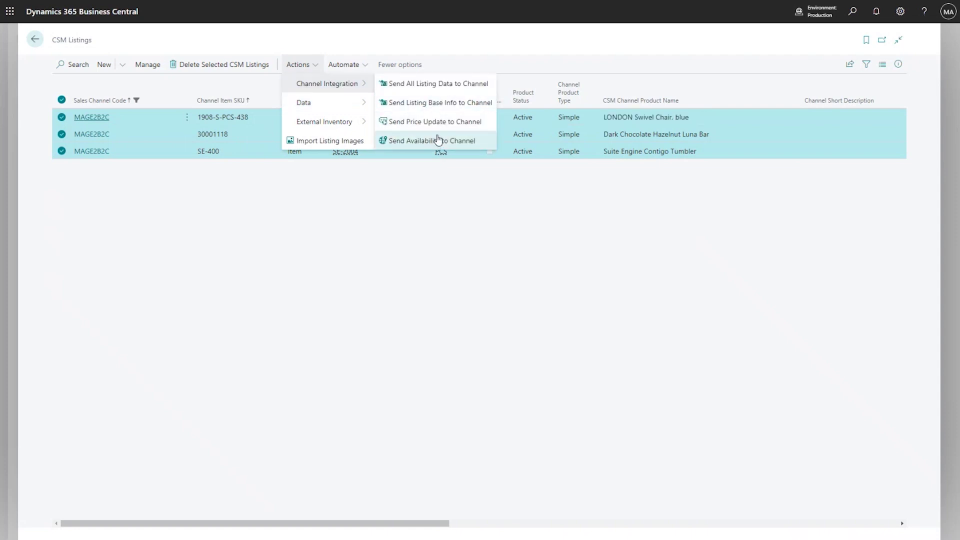
pyautogui.click(367, 254)
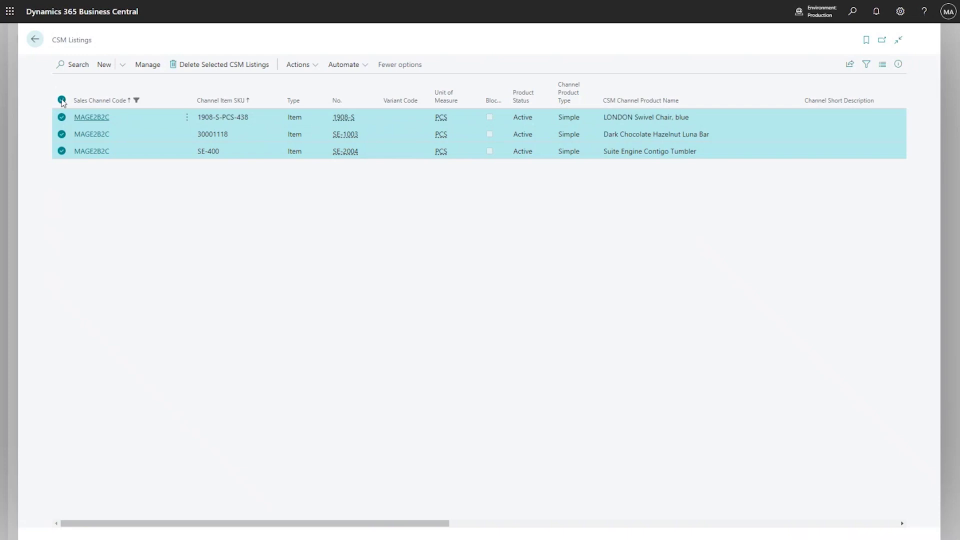
pyautogui.click(62, 100)
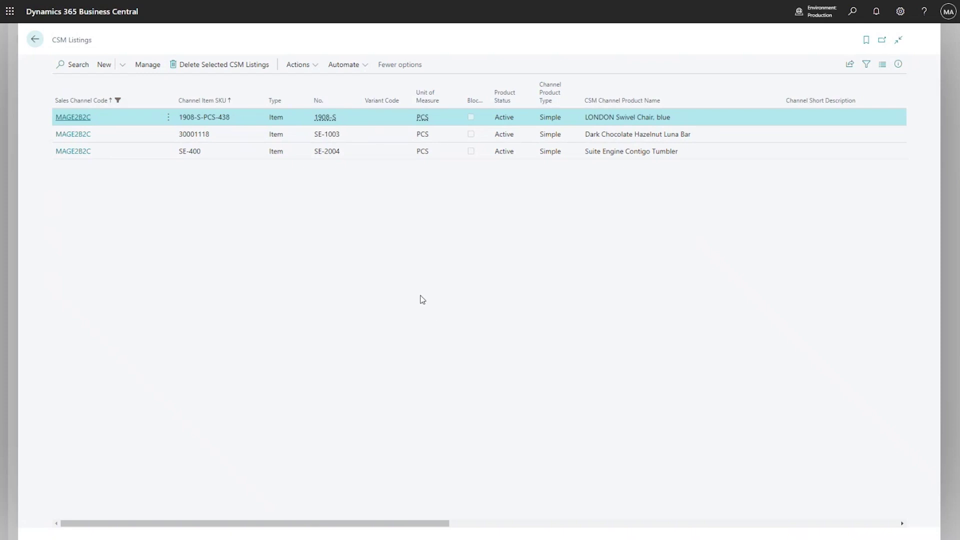
# Open the MAGE2B2C channel's CSM Automation List and examine the AVAILABILITY automation's schedule, last run and description
pyautogui.click(35, 39)
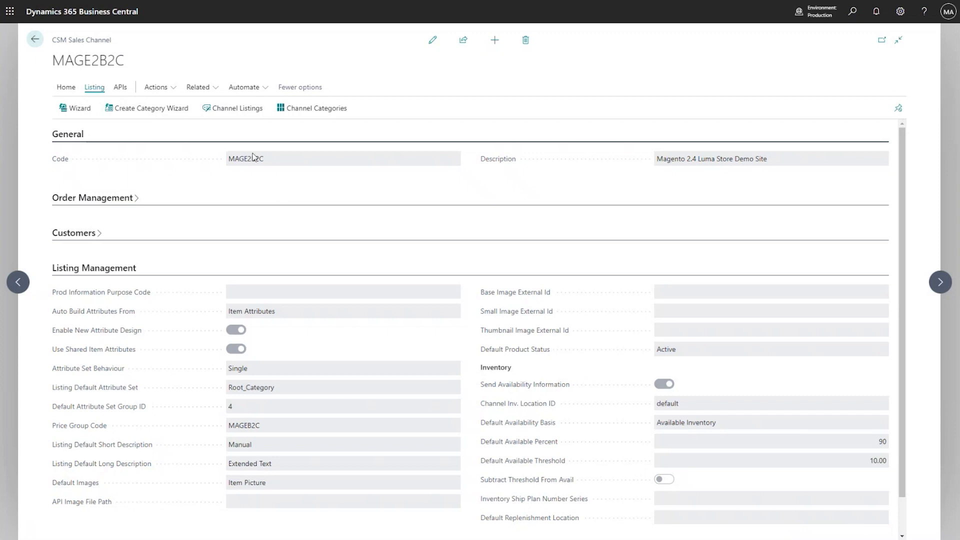
pyautogui.click(165, 94)
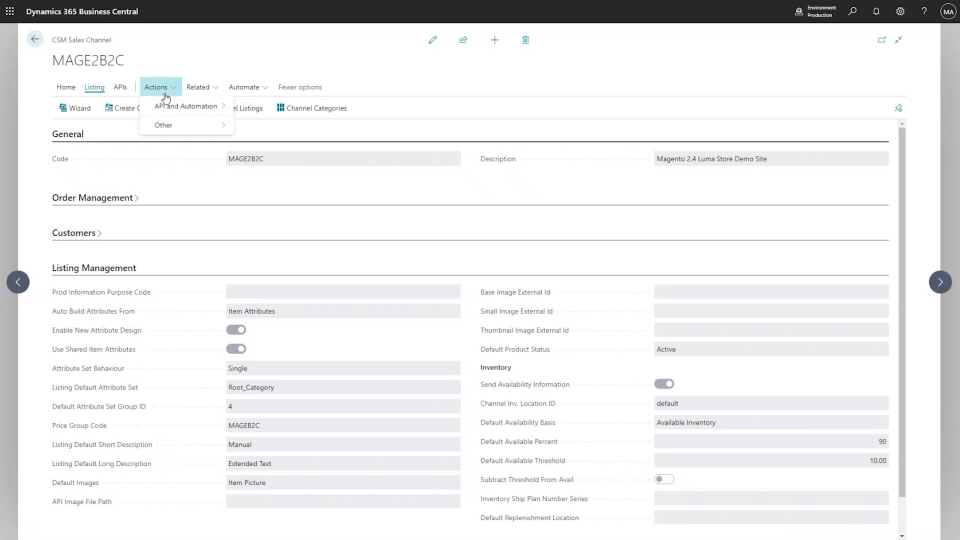
pyautogui.moveTo(174, 107)
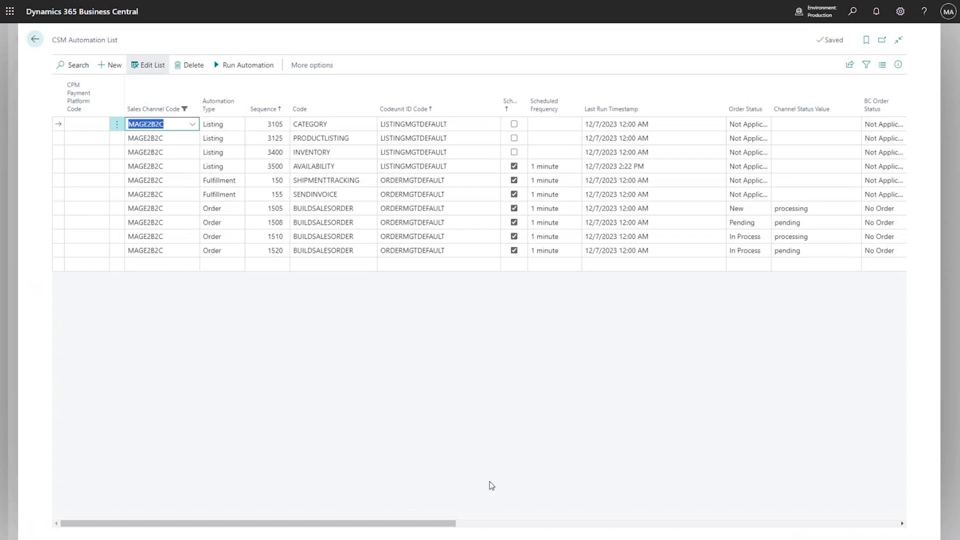
pyautogui.moveTo(440, 524); pyautogui.dragTo(669, 503)
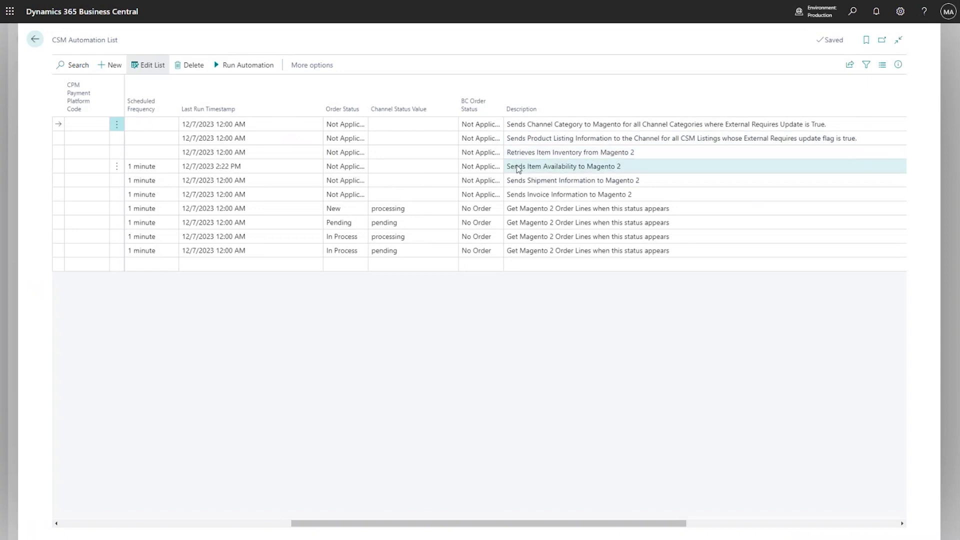
pyautogui.moveTo(676, 525); pyautogui.dragTo(419, 527)
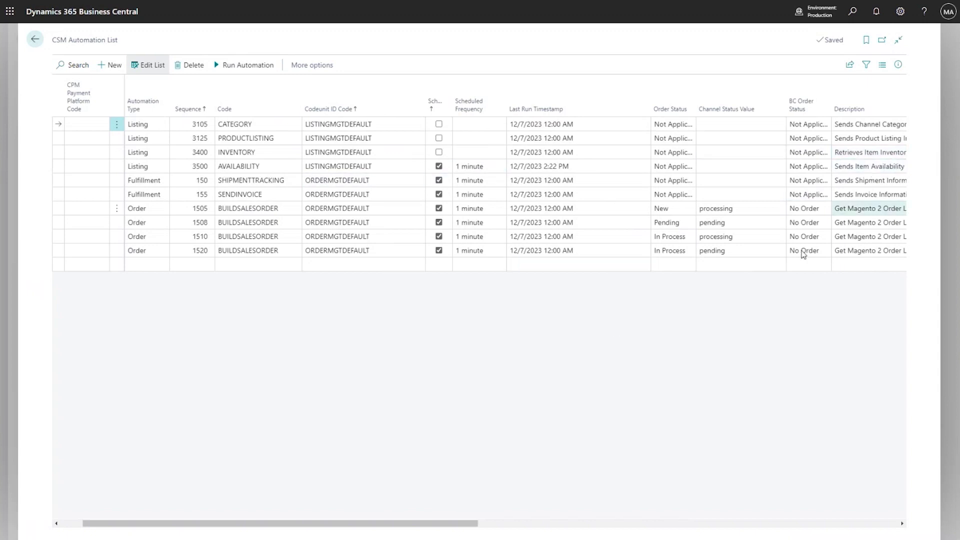
pyautogui.moveTo(468, 523); pyautogui.dragTo(424, 524)
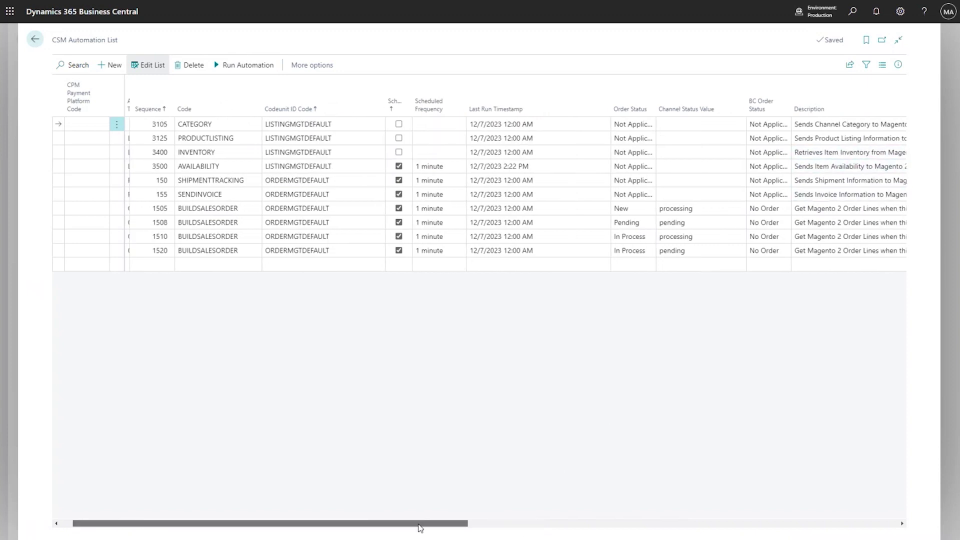
pyautogui.click(145, 124)
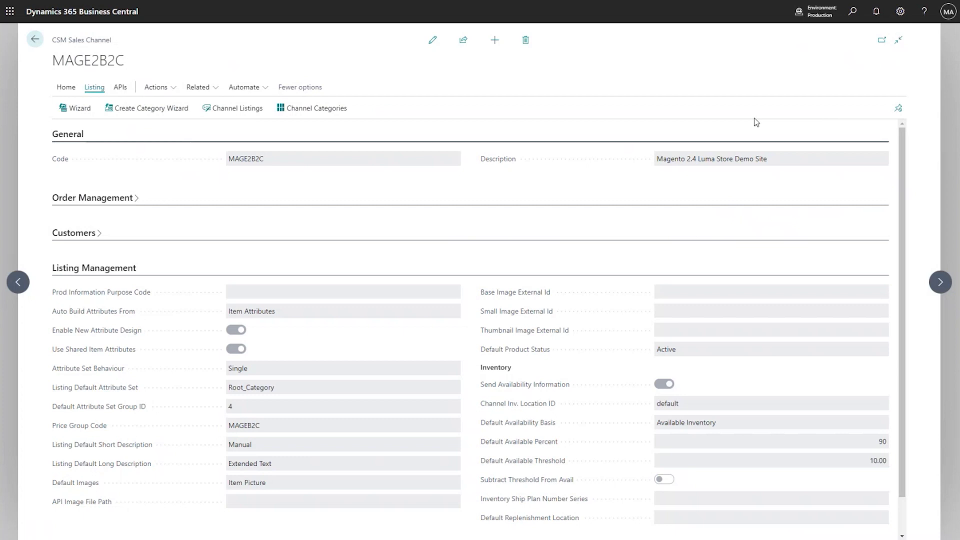
# Find the Items list with the search term "item" and open the inventory adjustment for SE-2004, Suite Engine Contigo Tumbler
pyautogui.click(852, 11)
pyautogui.write('item')
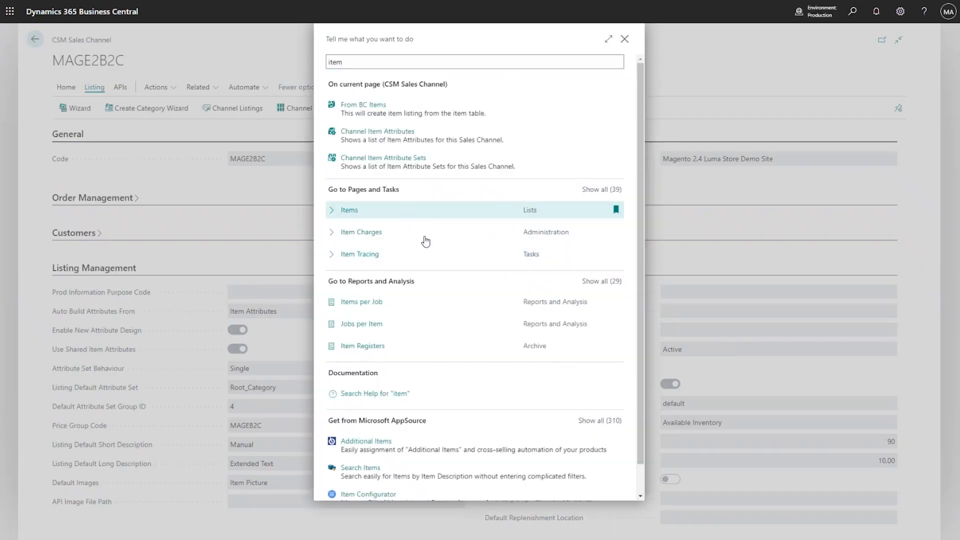
pyautogui.click(403, 211)
pyautogui.scroll(-7, 405, 387)
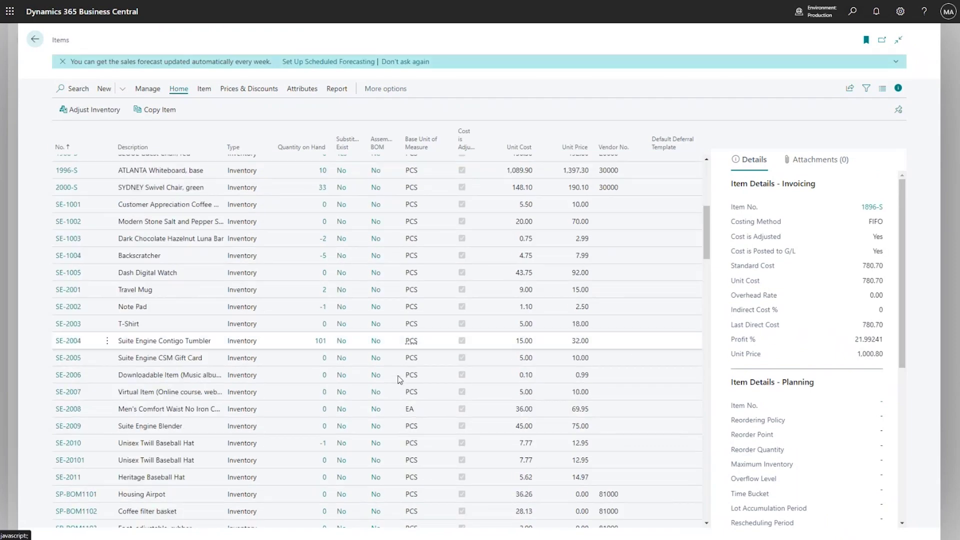
pyautogui.click(68, 289)
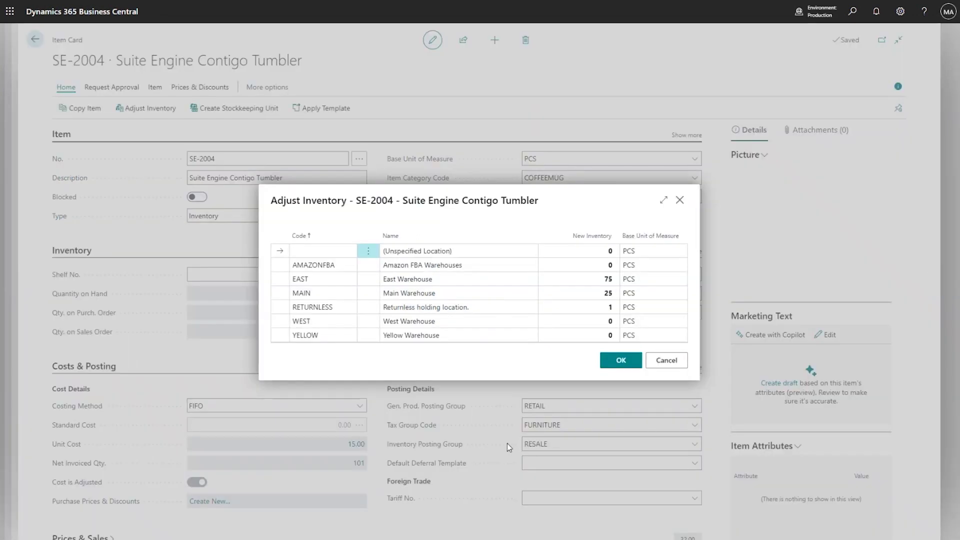
# Set the new inventory of SE-2004 at the EAST location to 83 and return to the home page
pyautogui.click(592, 282)
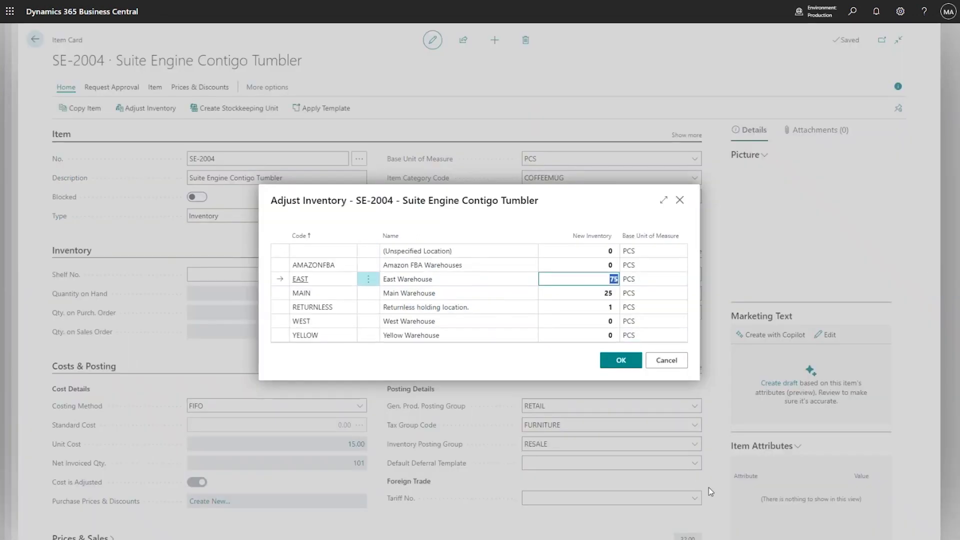
pyautogui.write('83')
pyautogui.click(620, 361)
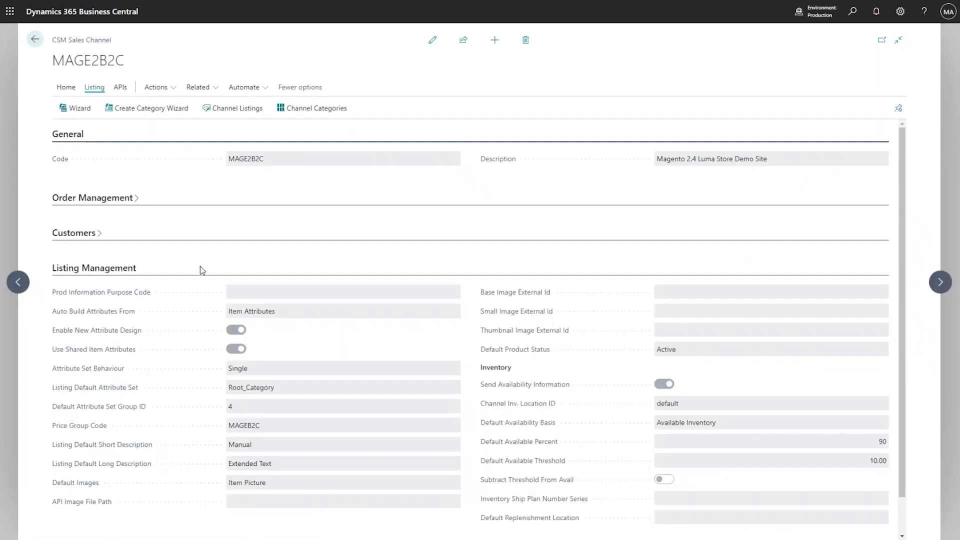
pyautogui.click(35, 39)
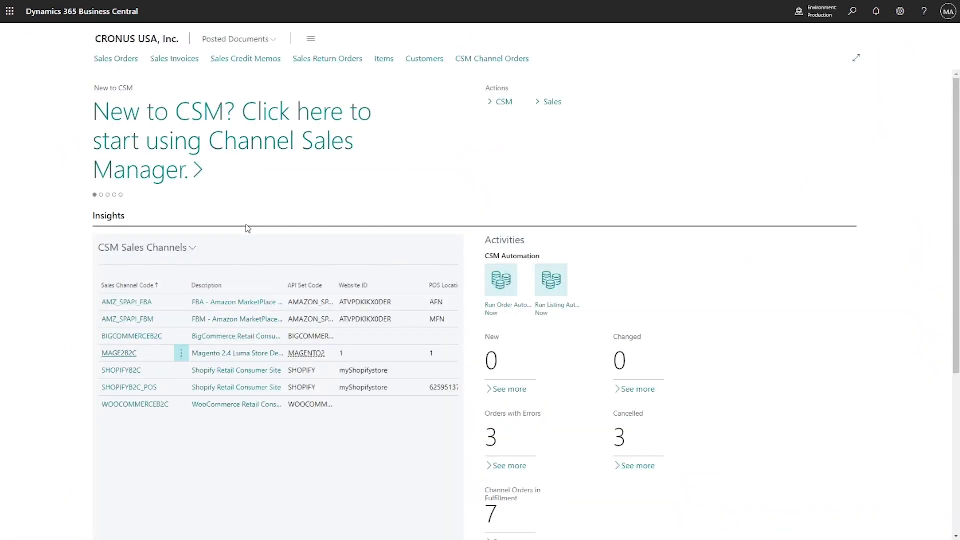
# Run the CSM listing automation immediately, and refresh the Magento product list to check the quantity of SE-400
pyautogui.click(521, 103)
pyautogui.click(613, 145)
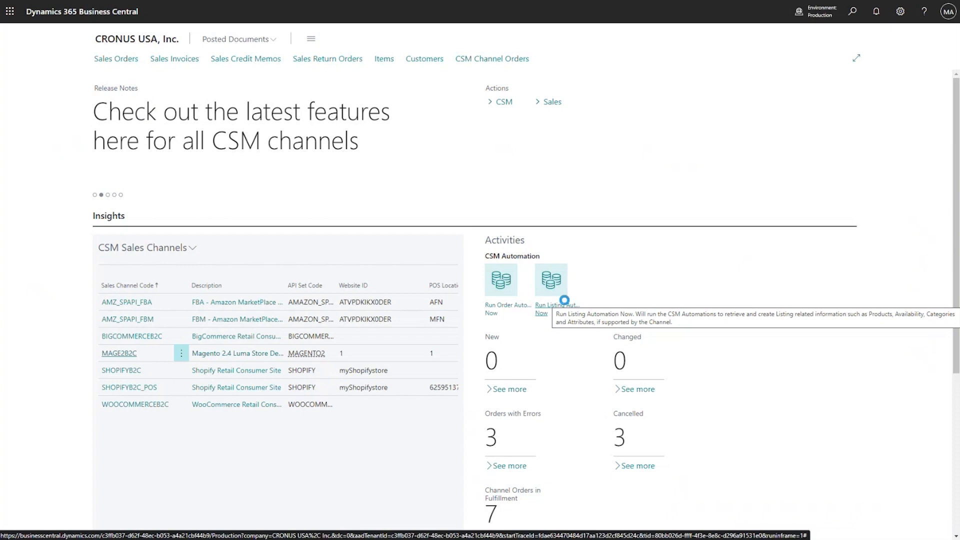
pyautogui.click(564, 300)
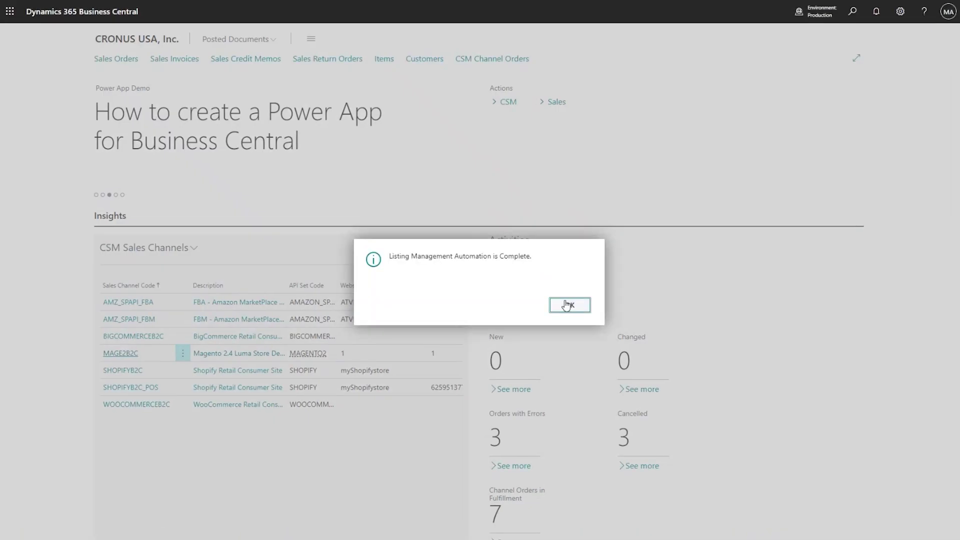
pyautogui.click(566, 305)
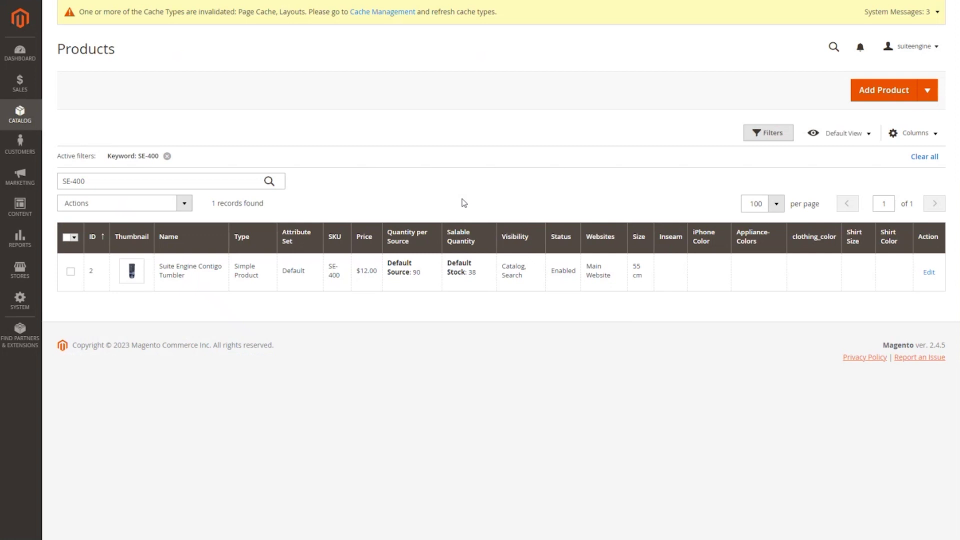
pyautogui.press('F5')
pyautogui.moveTo(405, 277)
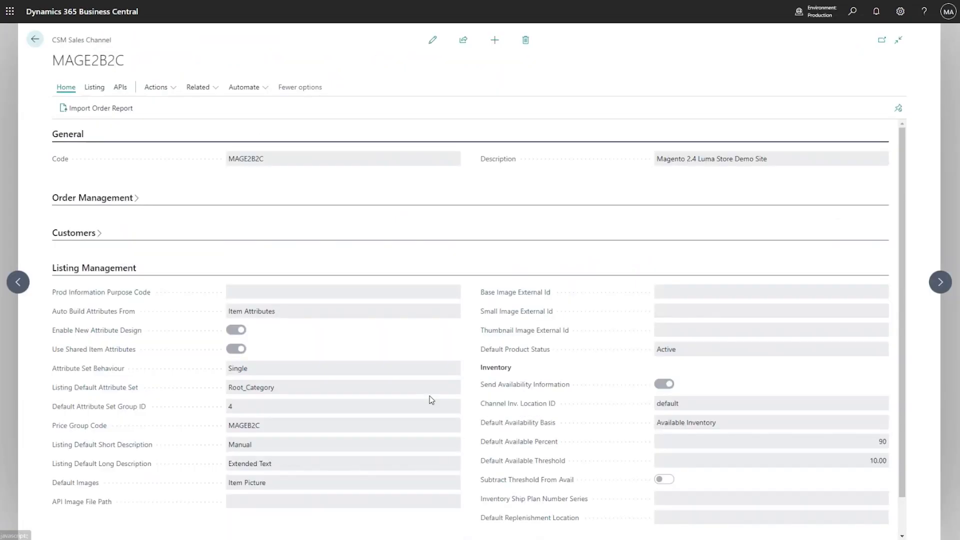
# Open the SE-400 listing from the MAGE2B2C channel's listings and examine its last calculated and last sent availability quantities
pyautogui.click(103, 89)
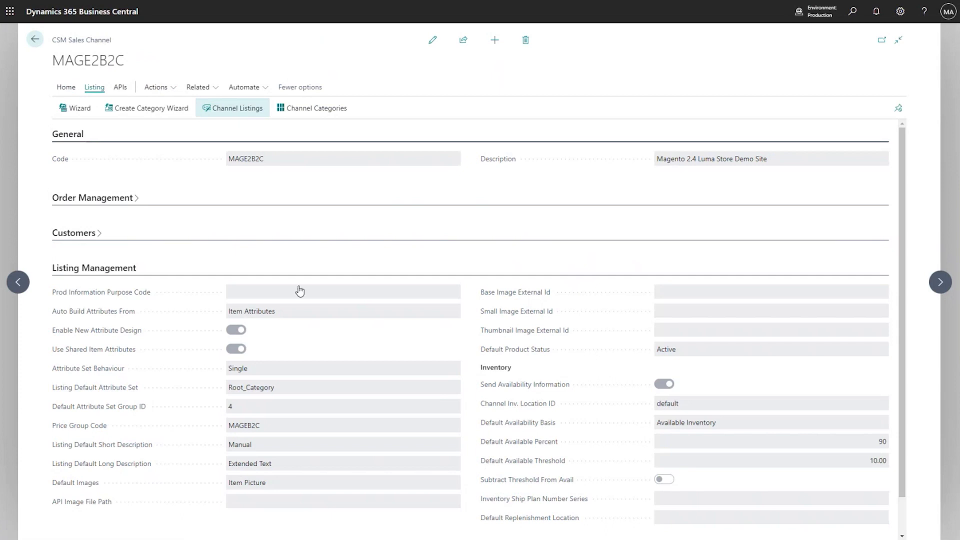
pyautogui.click(233, 109)
pyautogui.click(73, 152)
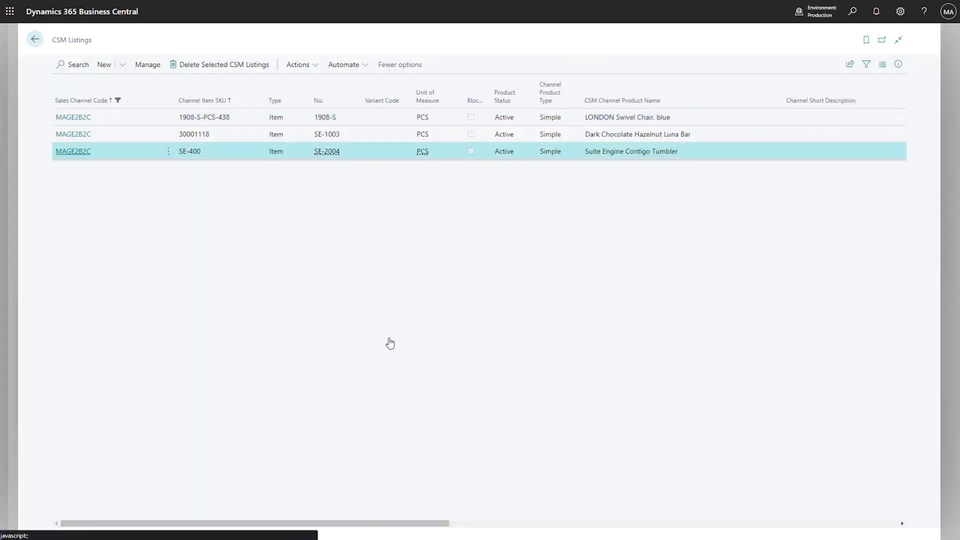
pyautogui.moveTo(703, 229); pyautogui.dragTo(702, 415)
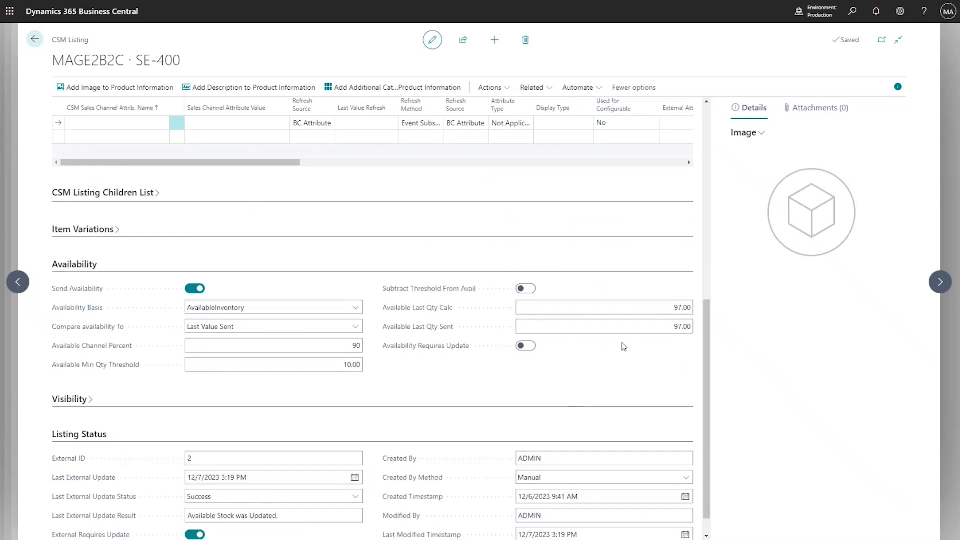
pyautogui.click(673, 324)
# Examine the SE-400 listing's data and channel integration actions for calculating and sending availability, without running any
pyautogui.click(489, 88)
pyautogui.moveTo(452, 144)
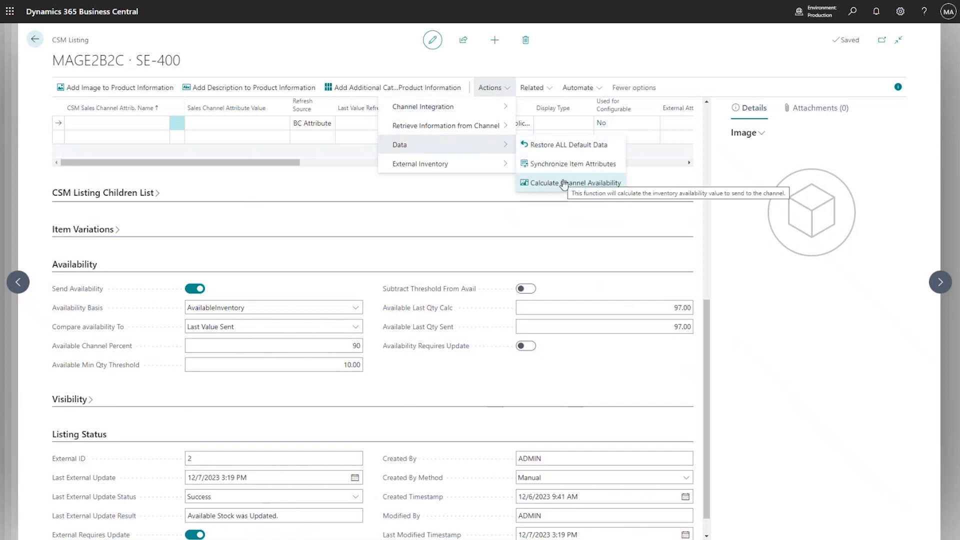
pyautogui.moveTo(476, 114)
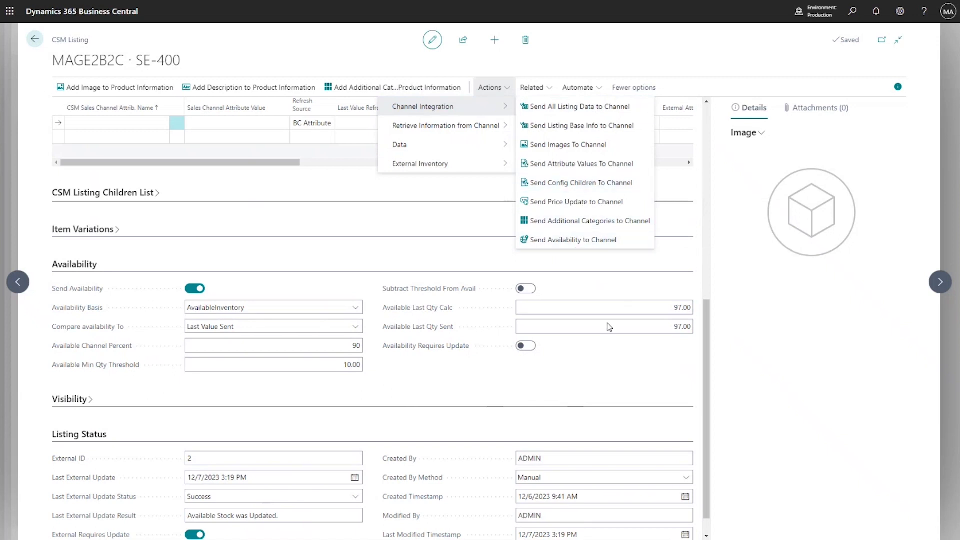
pyautogui.click(619, 392)
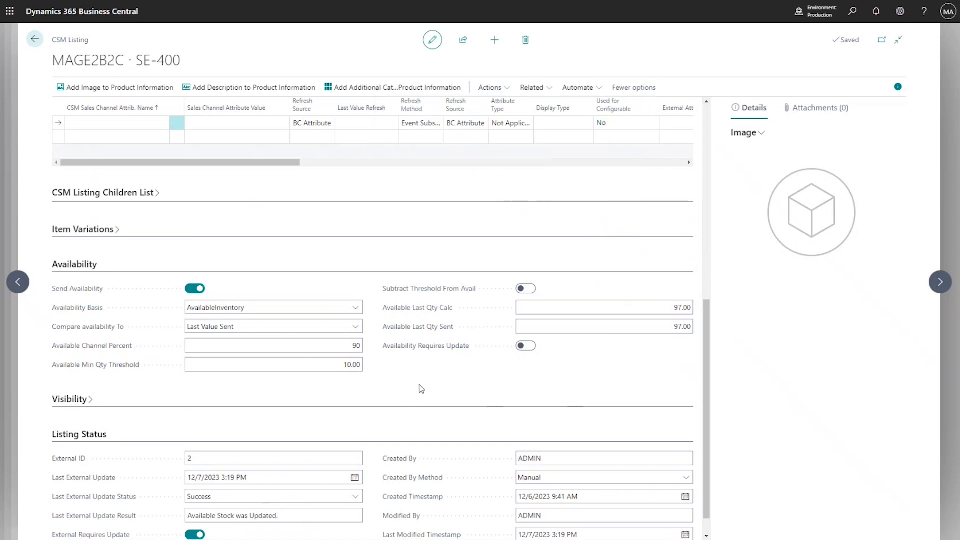
# Switch Availability Requires Update on and back off, and view the Compare availability To options, keeping Last Value Sent
pyautogui.click(524, 350)
pyautogui.click(530, 349)
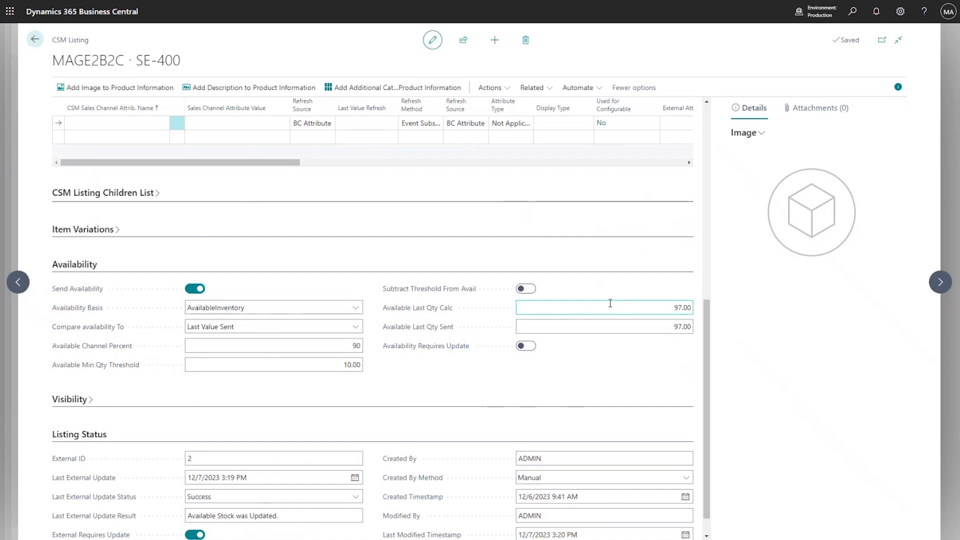
pyautogui.click(356, 327)
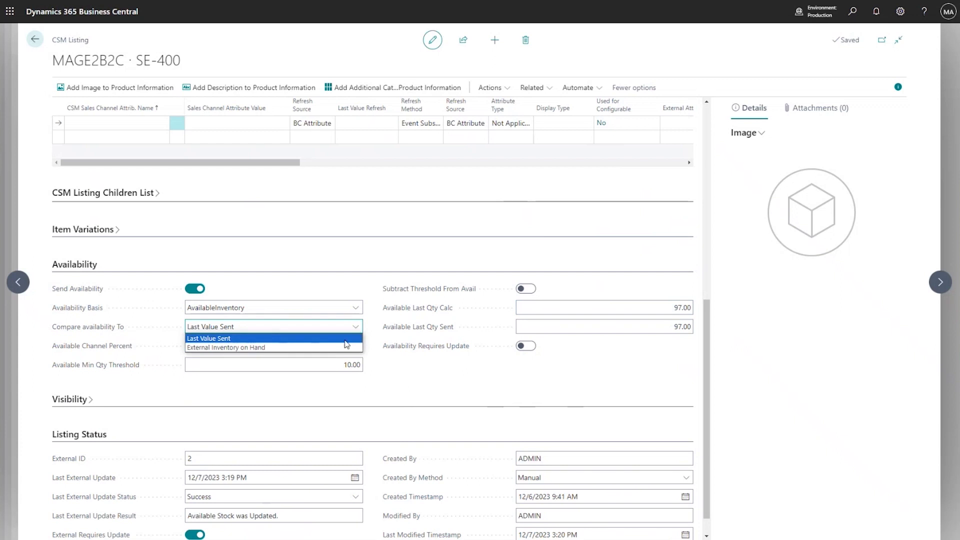
pyautogui.click(369, 324)
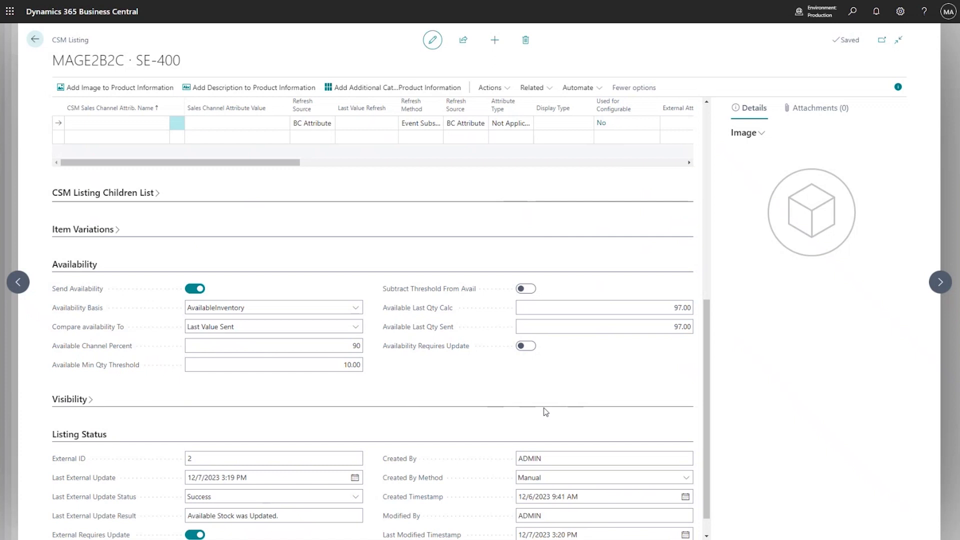
# Demonstrate the Availability Requires Update setting on the SE-400 listing by switching it on and off twice, leaving it off
pyautogui.click(525, 345)
pyautogui.click(531, 455)
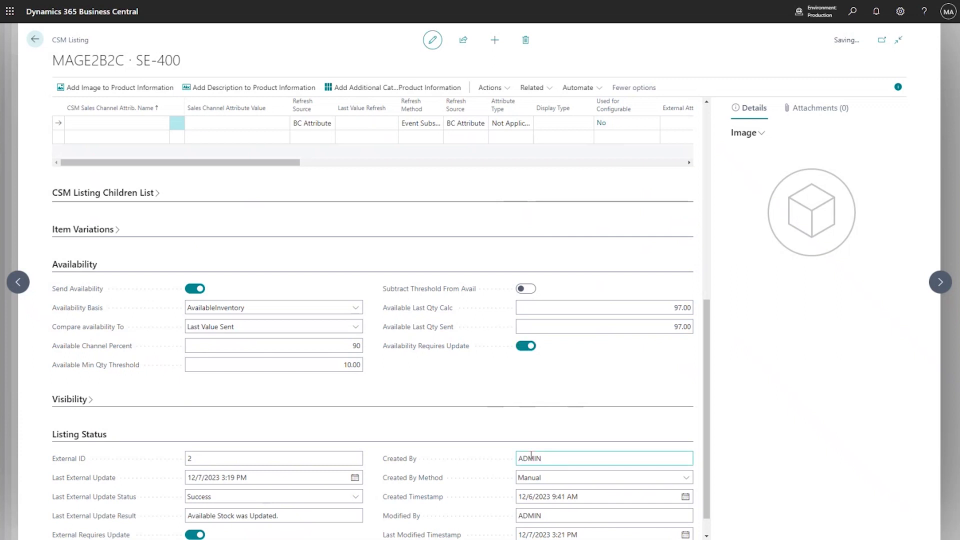
pyautogui.click(526, 346)
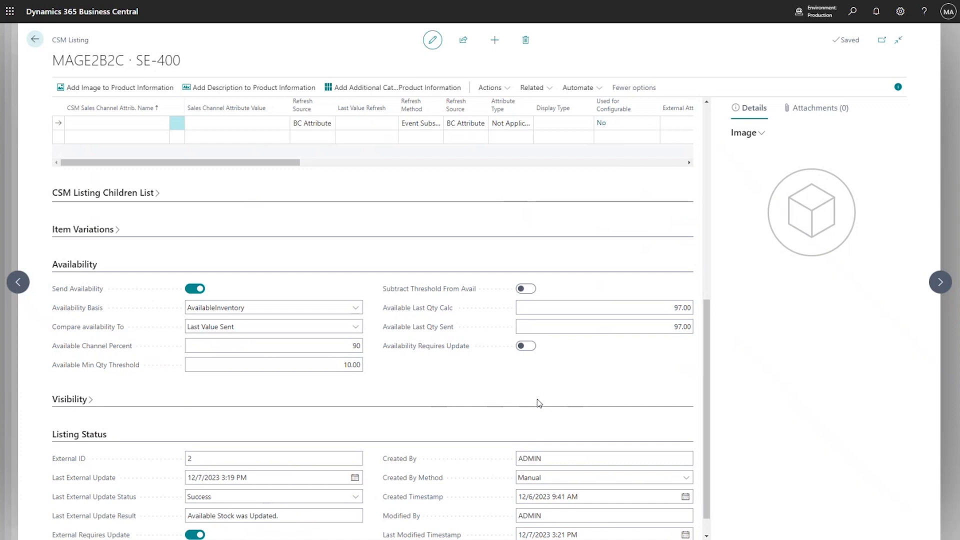
pyautogui.click(521, 346)
pyautogui.click(525, 346)
# Leave the SE-400 listing and the MAGE2B2C channel and return to the home page
pyautogui.click(35, 39)
pyautogui.click(35, 39)
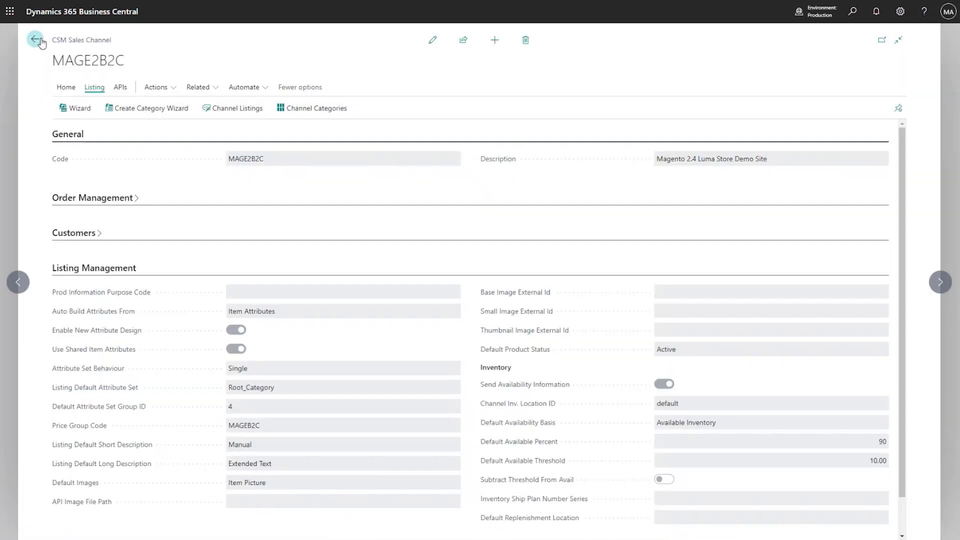
pyautogui.click(35, 39)
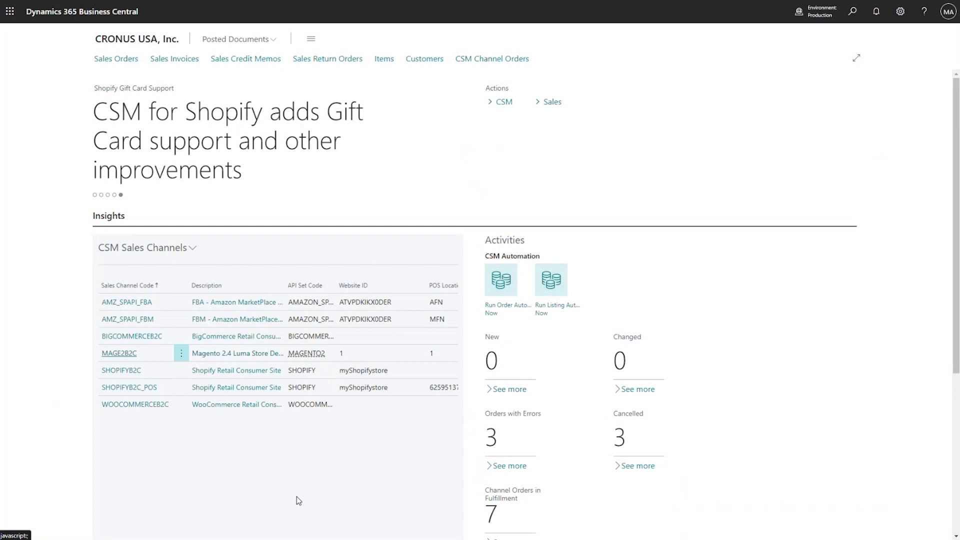